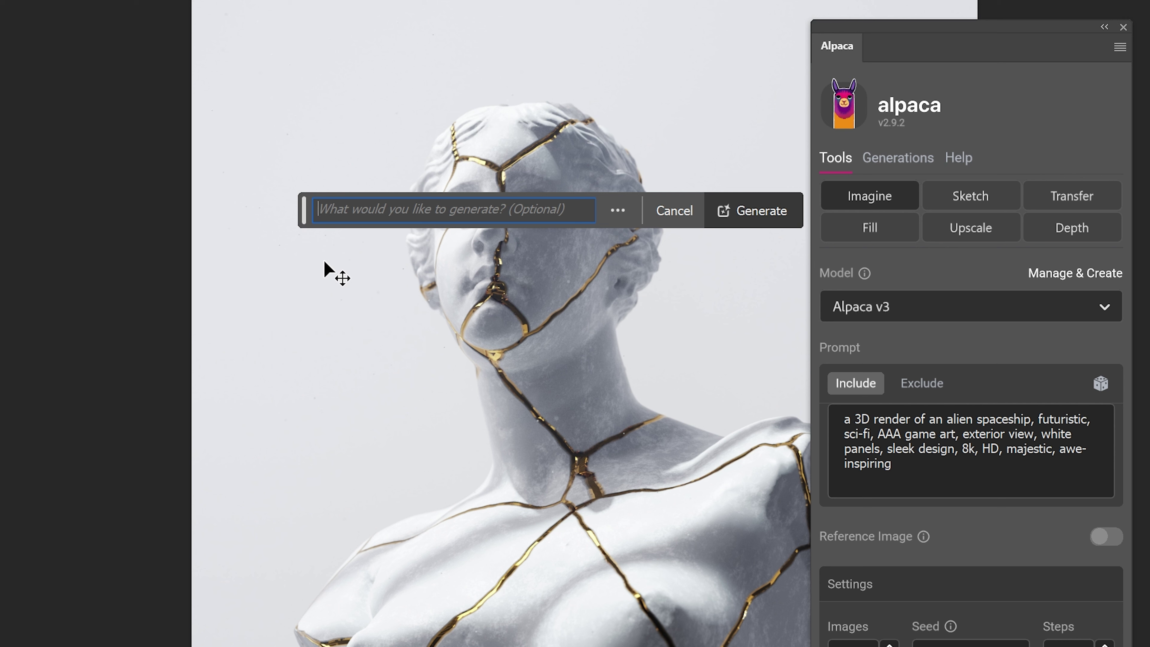
Step: Dismiss the generative fill prompt and look through Alpaca's Sketch, Transfer, Fill, Upscale and Depth tools
key("Escape")
left_click(964, 200)
left_click(1085, 194)
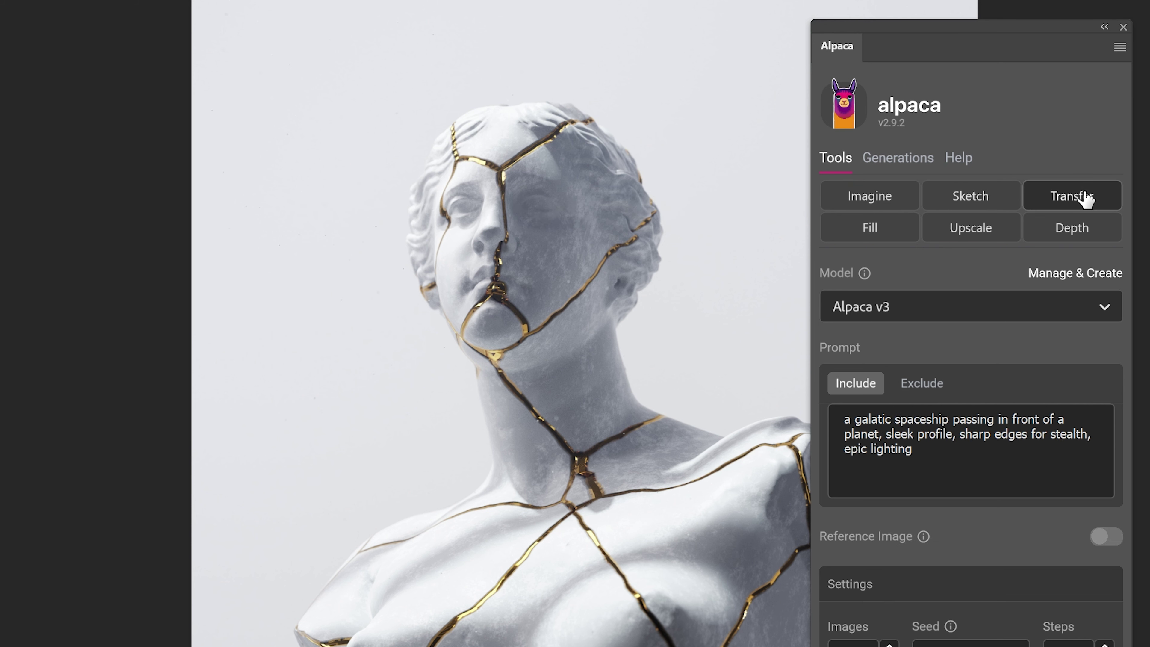
left_click(885, 233)
left_click(963, 237)
left_click(1069, 235)
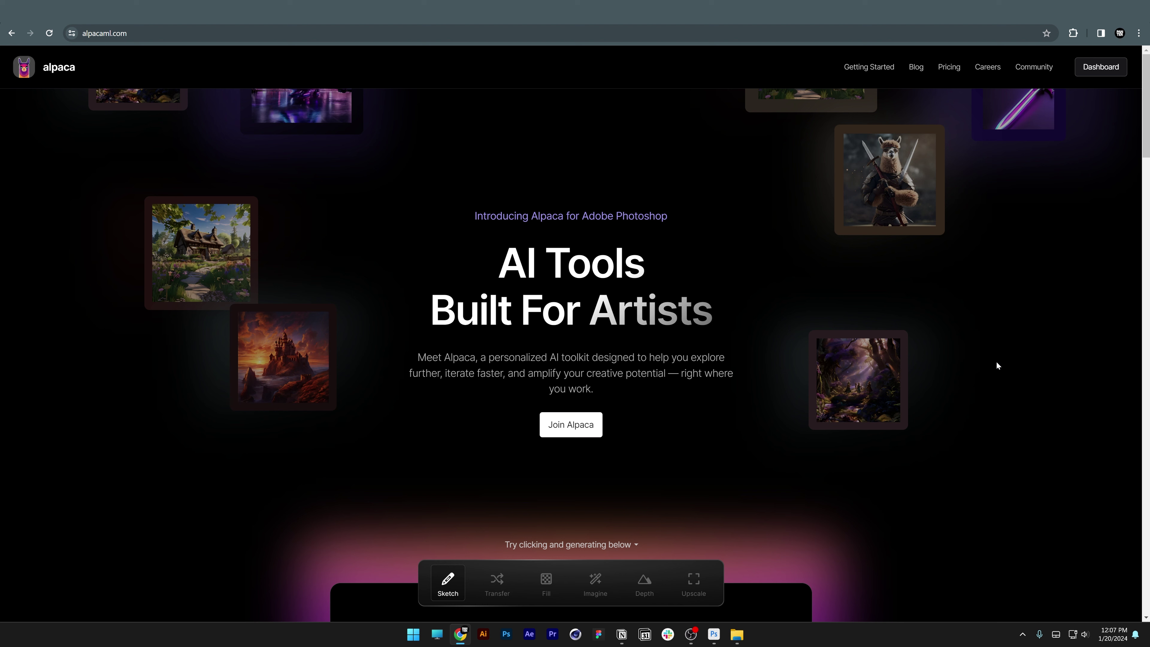
Step: On the browser's alpacaml.com home page, join Alpaca to reach the account dashboard
left_click(114, 33)
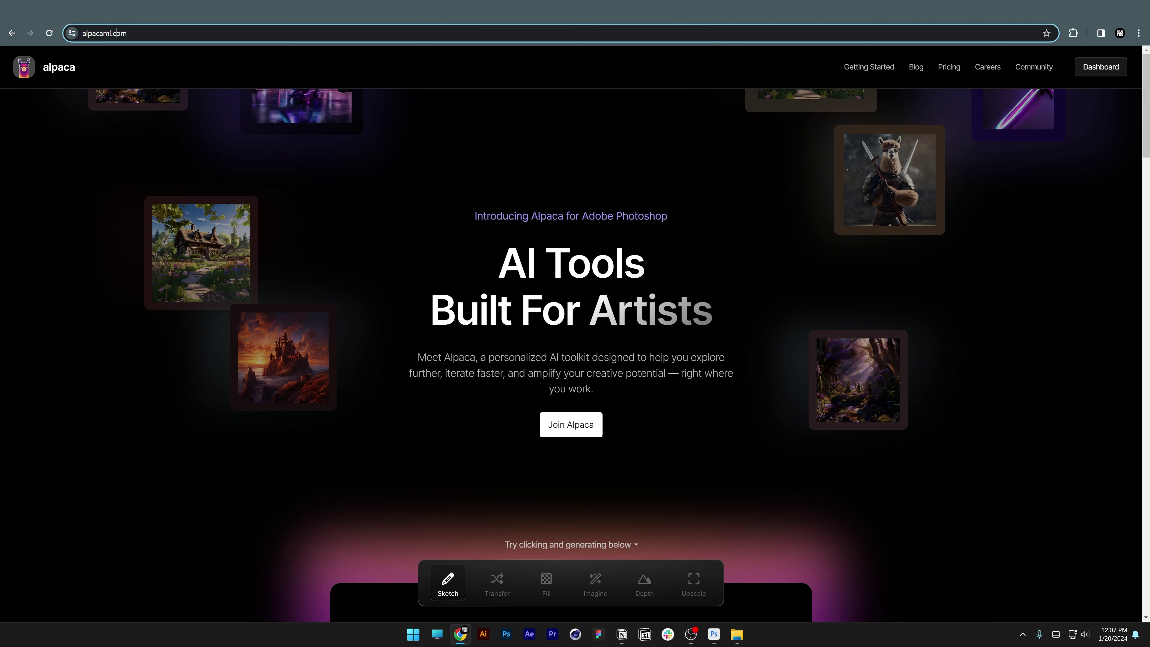
left_click(169, 33)
left_click(387, 165)
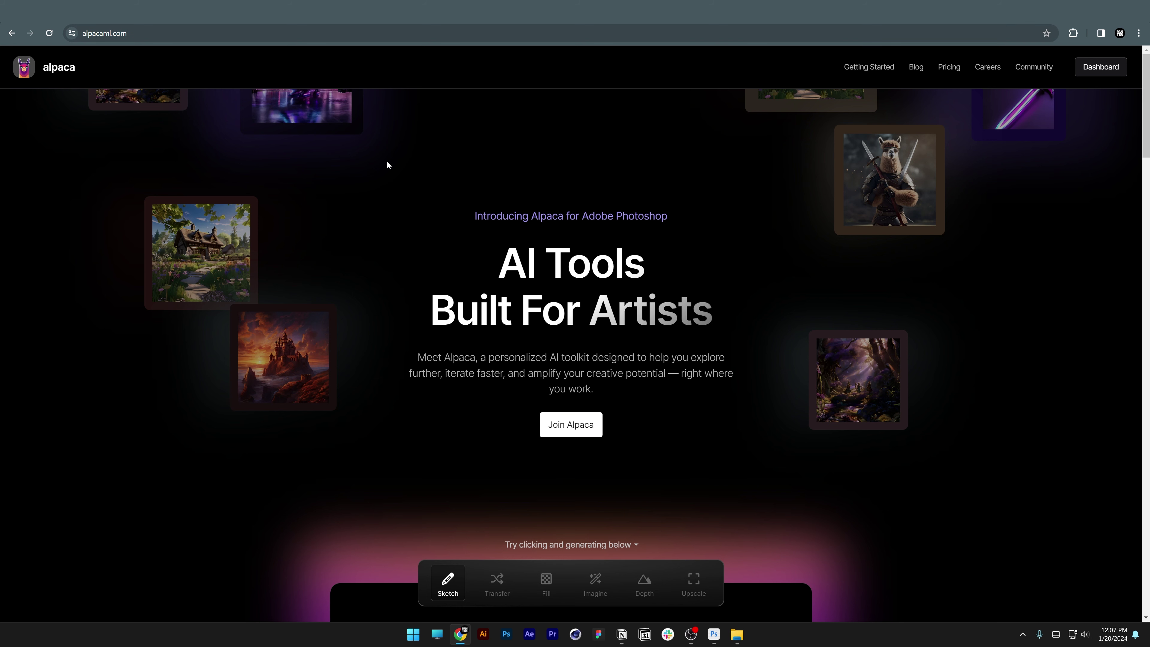
left_click(597, 432)
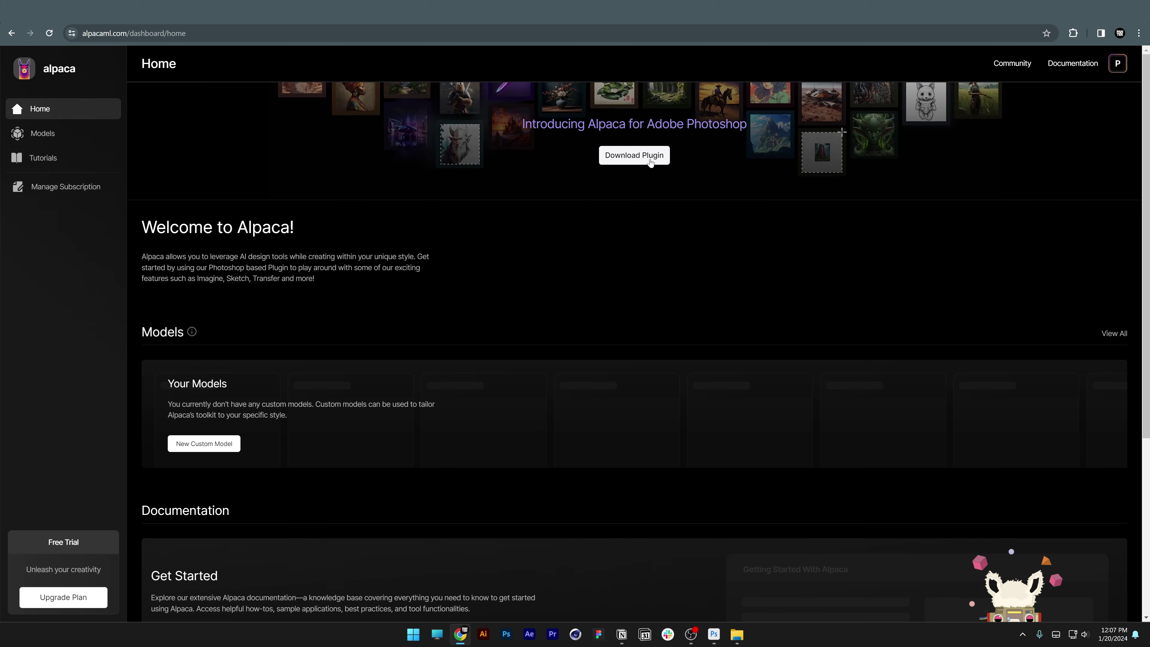
Step: Get the Alpaca Photoshop plugin through the Creative Cloud download and open it in the Creative Cloud desktop app
left_click(651, 161)
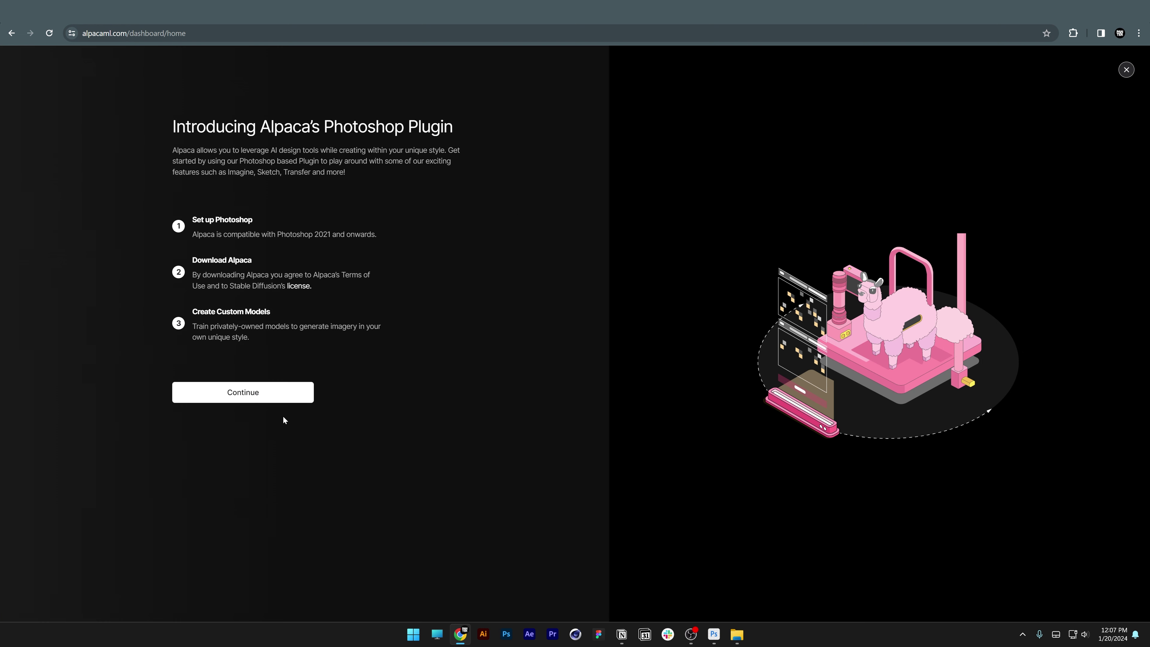
left_click(283, 394)
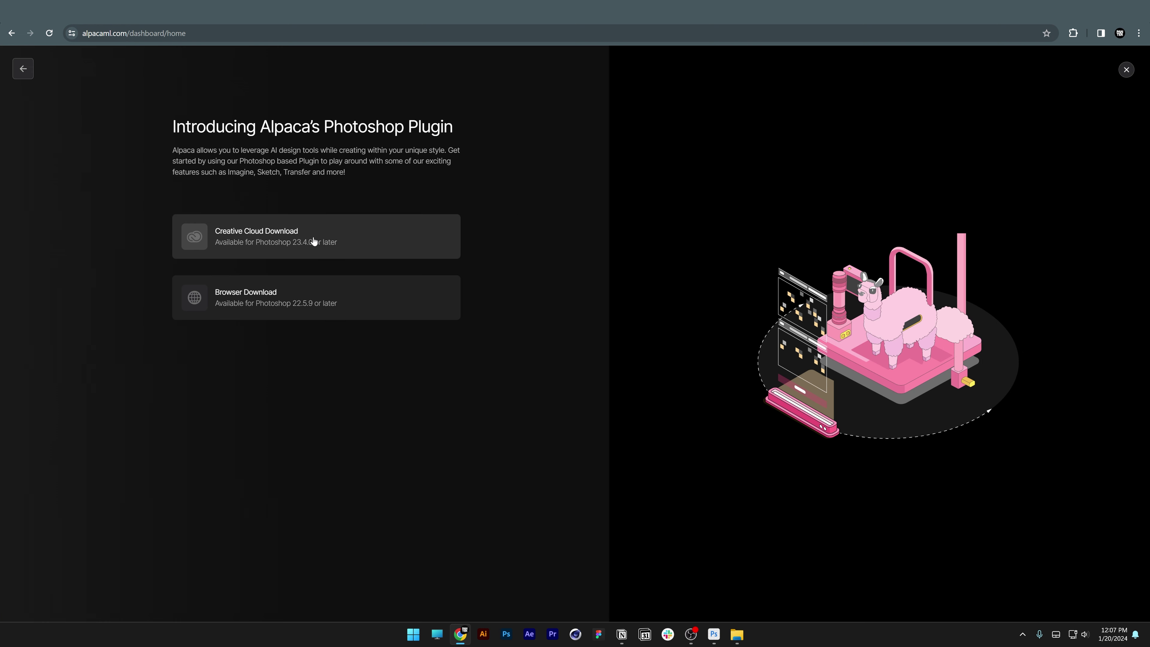
left_click(335, 240)
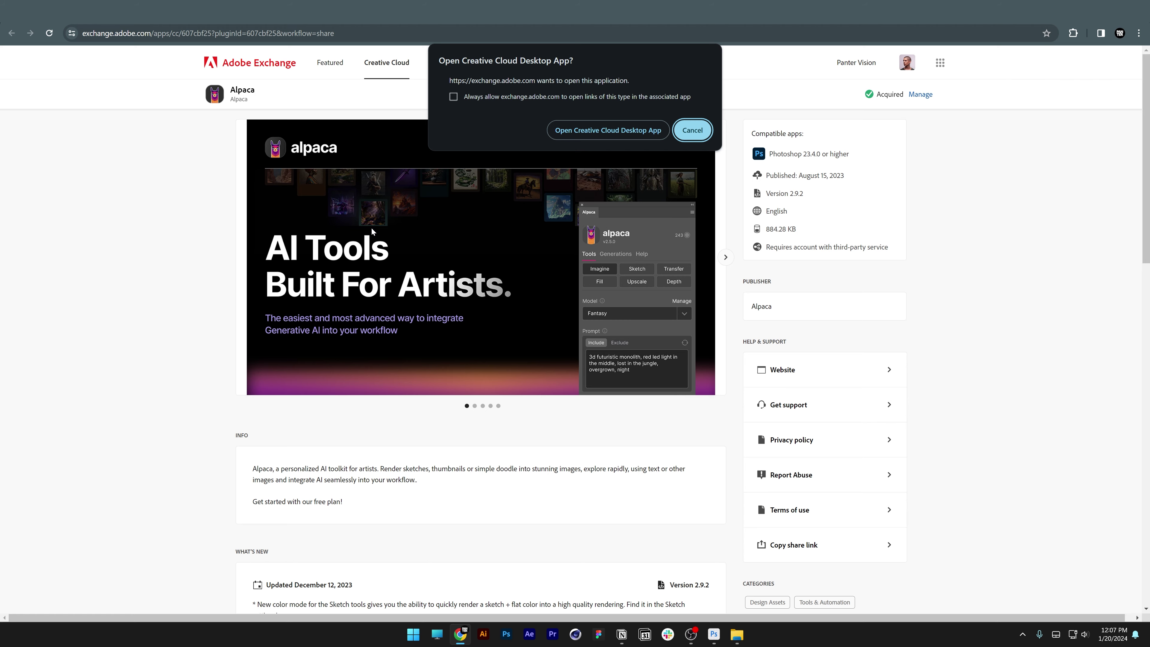
left_click(632, 134)
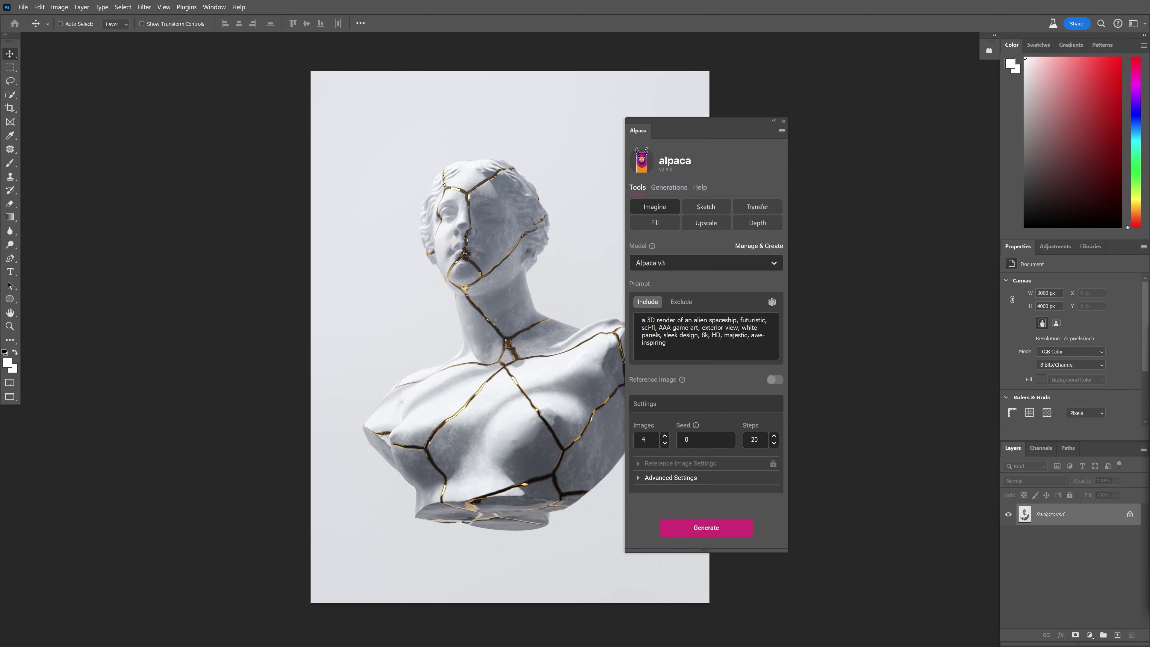
Step: Dock the Alpaca panel and set the Imagine prompt to "monkey wearing headphones and sunglasses flat black logo, White background, cartoon"
left_click_drag(643, 131, 1000, 157)
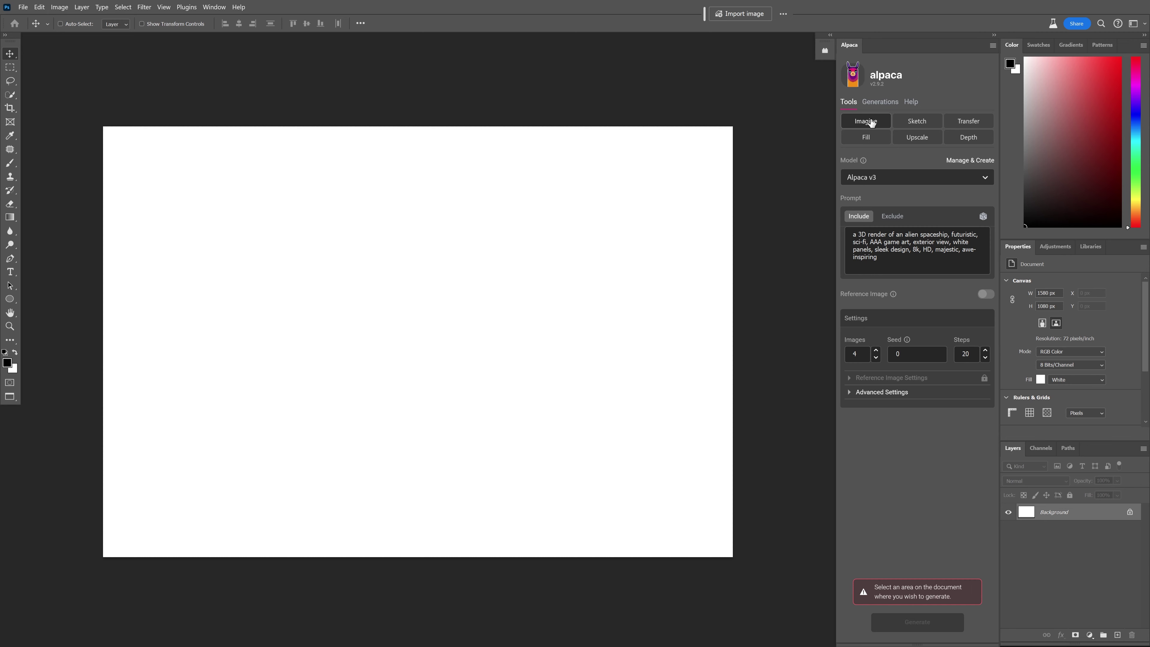
left_click(865, 258)
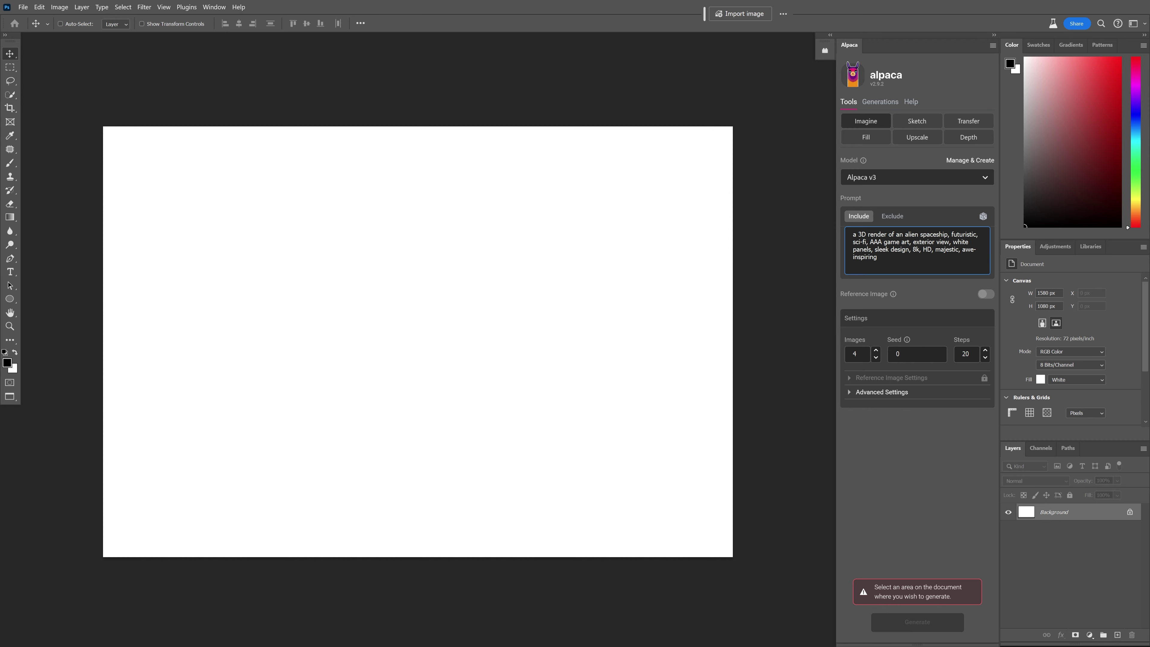
key("ctrl+a")
type("monkey wearing headphones and sunglasses flat black logo, White background, cartoon")
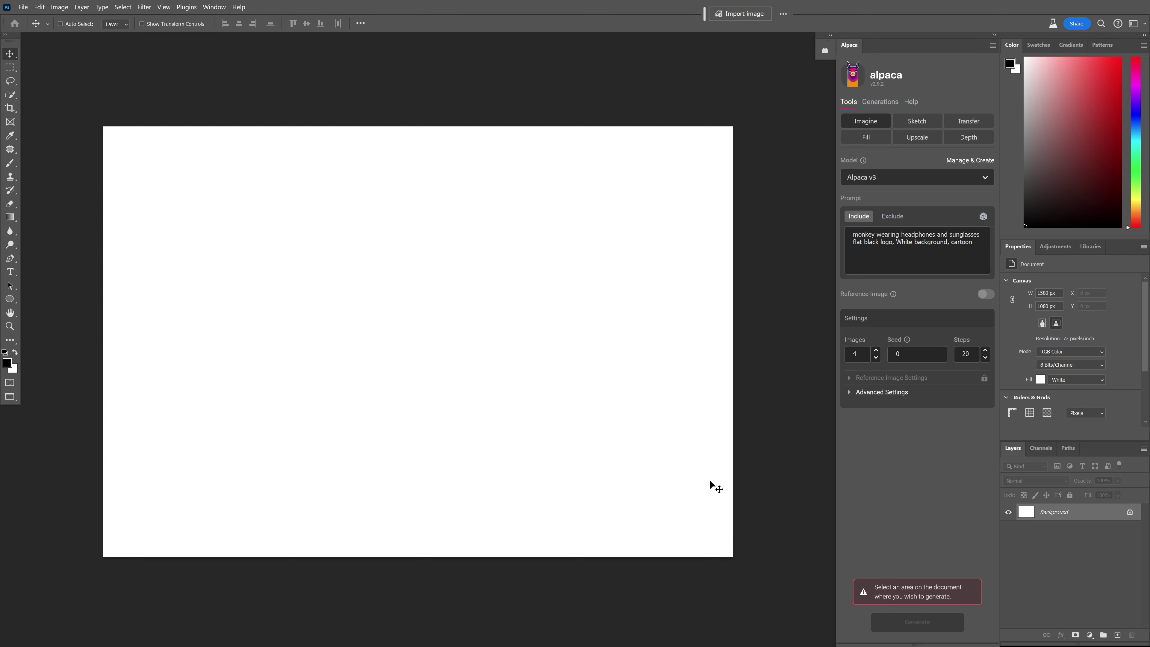
Step: Select the whole blank canvas with the Rectangular Marquee tool and generate the monkey images
left_click(10, 67)
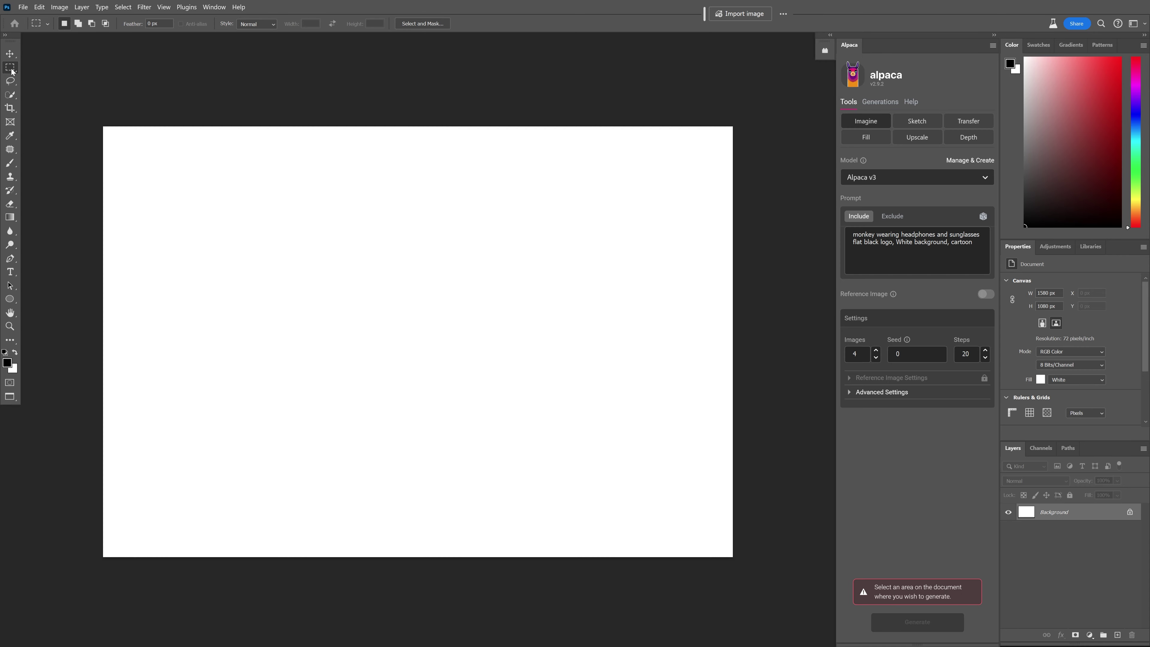
left_click_drag(104, 118, 789, 586)
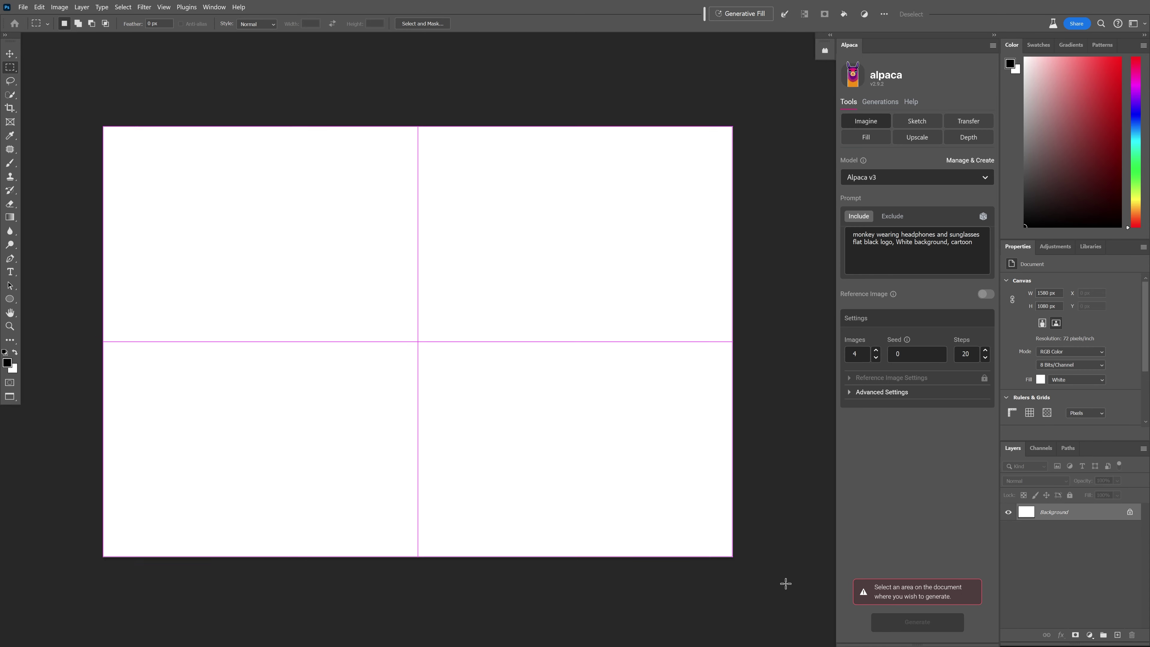
left_click(917, 622)
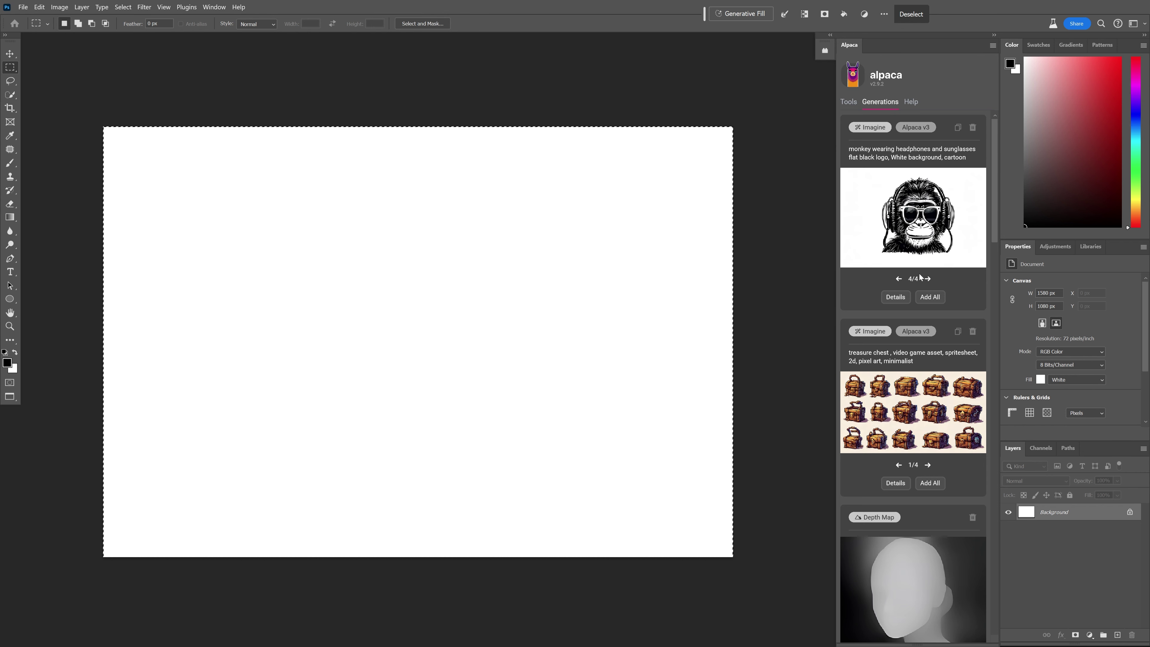
Step: Browse the generated monkey variants and import the one with teal sunglasses on a black background as a layer
mouse_move(925, 263)
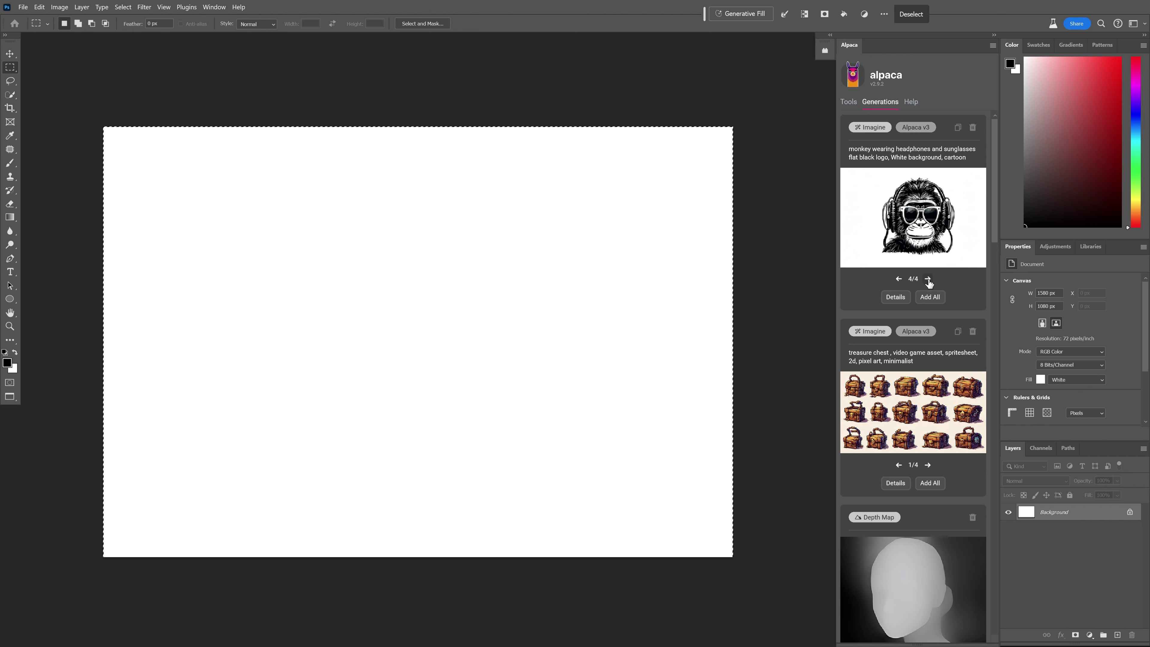
left_click(928, 279)
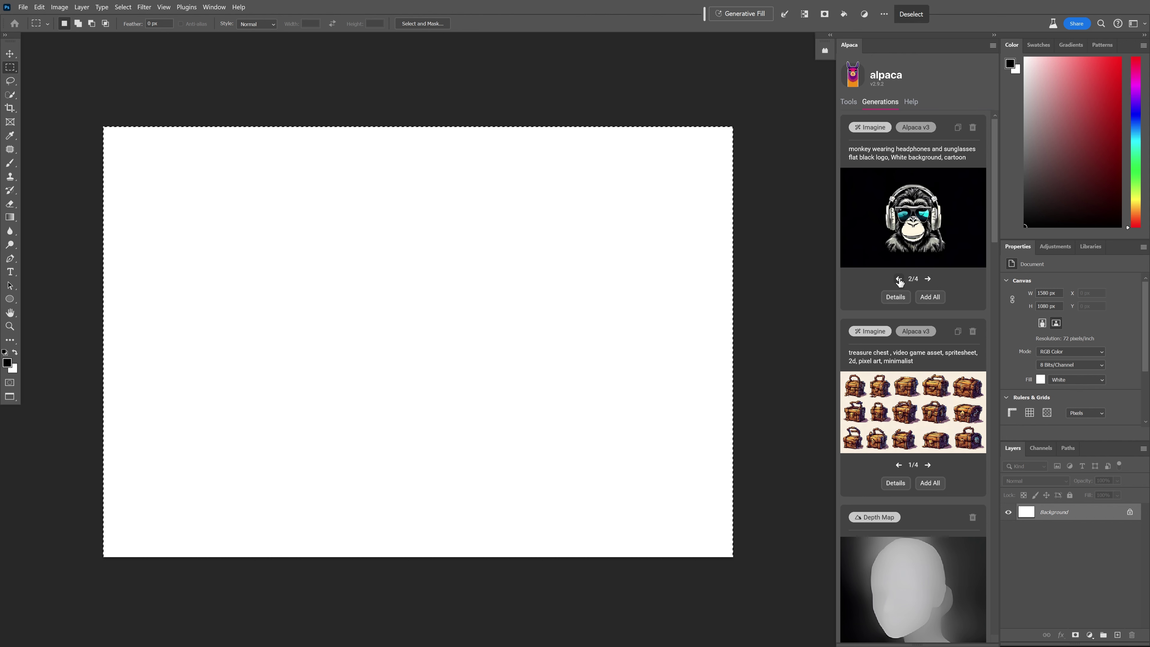
left_click(928, 279)
mouse_move(924, 240)
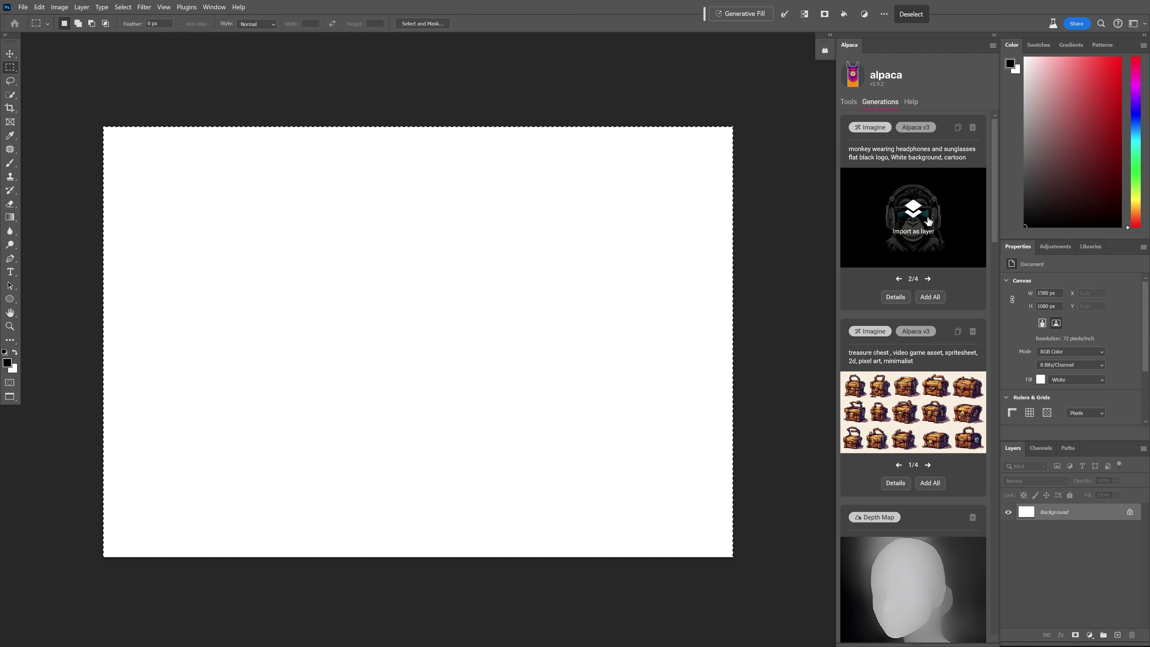
left_click(933, 232)
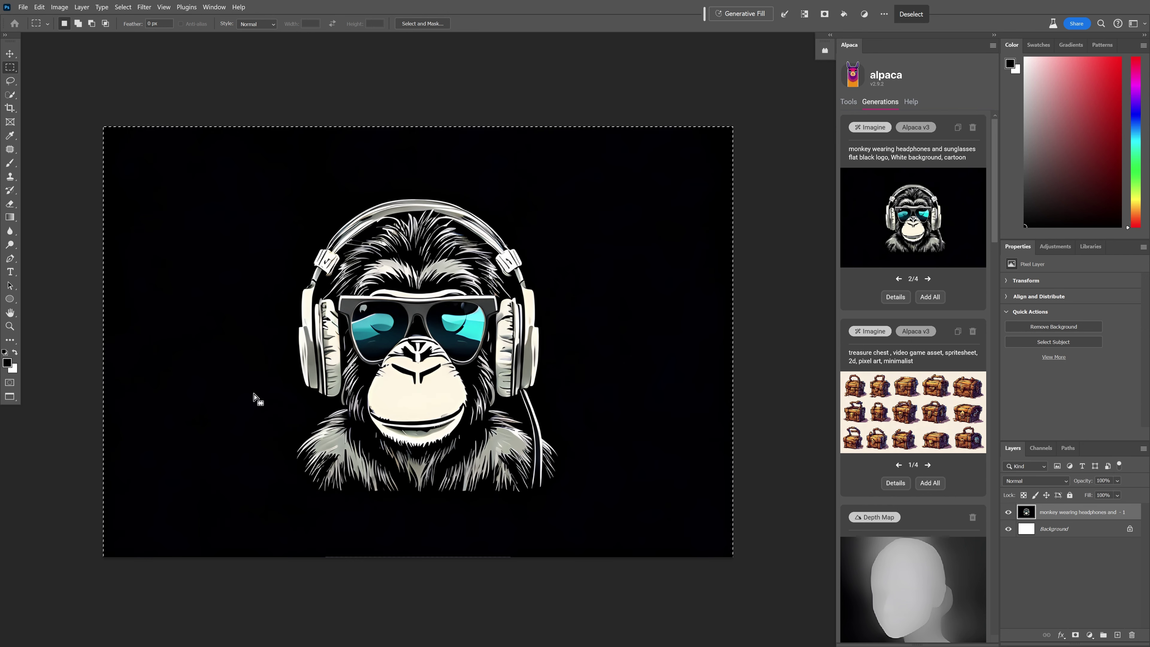
key("ctrl+v")
left_click_drag(663, 445, 732, 503)
key("Return")
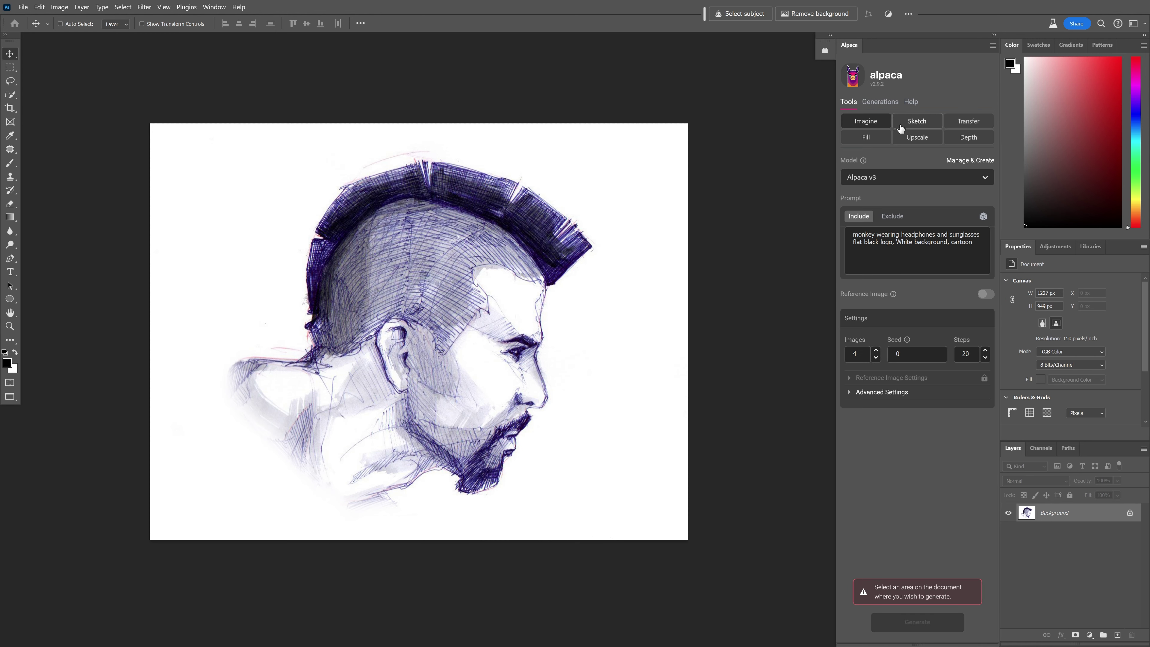
Step: Switch Alpaca to the Sketch tool and replace its prompt with "punk hair, male, fashion, style, 8k, photography"
left_click(933, 124)
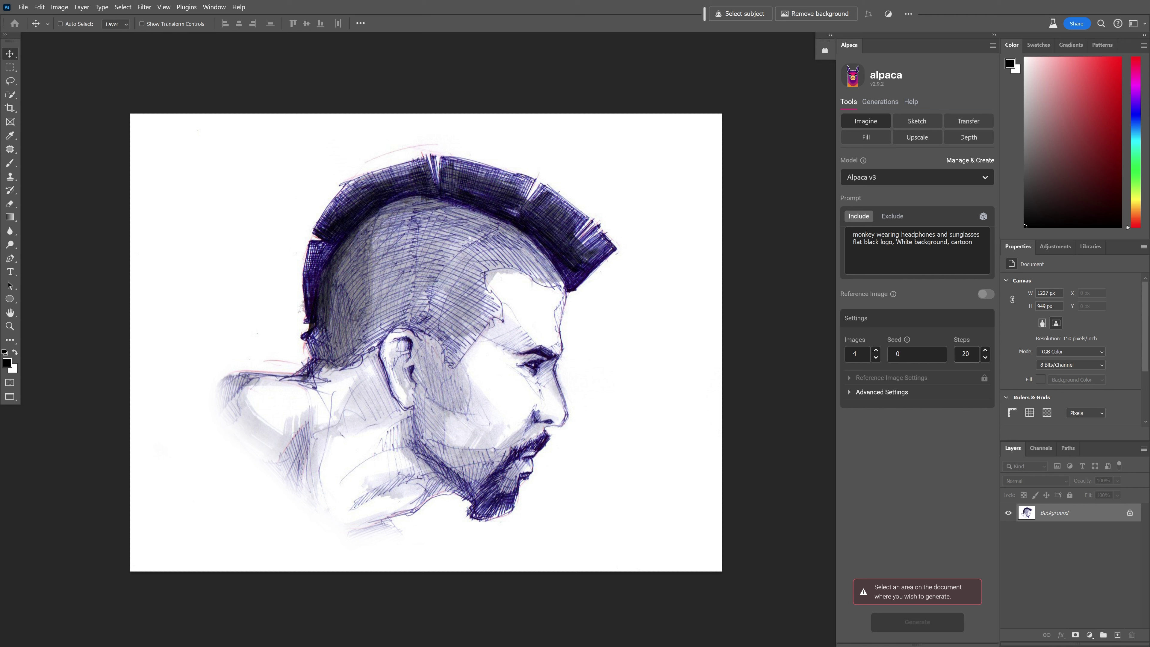
left_click(915, 122)
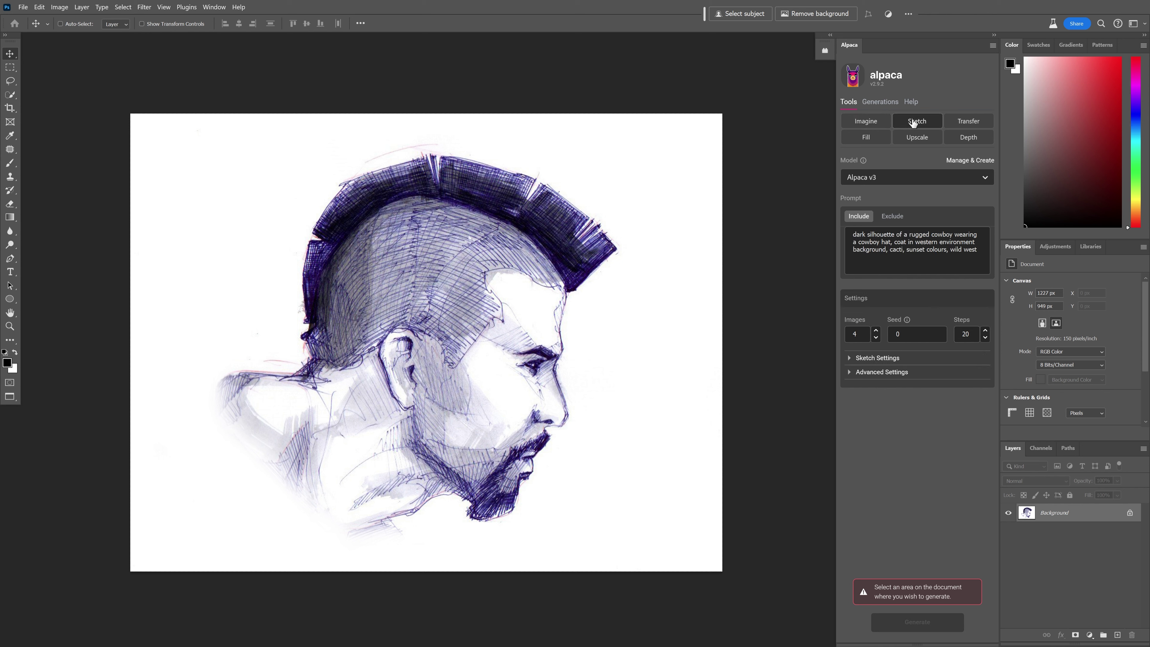
left_click(886, 249)
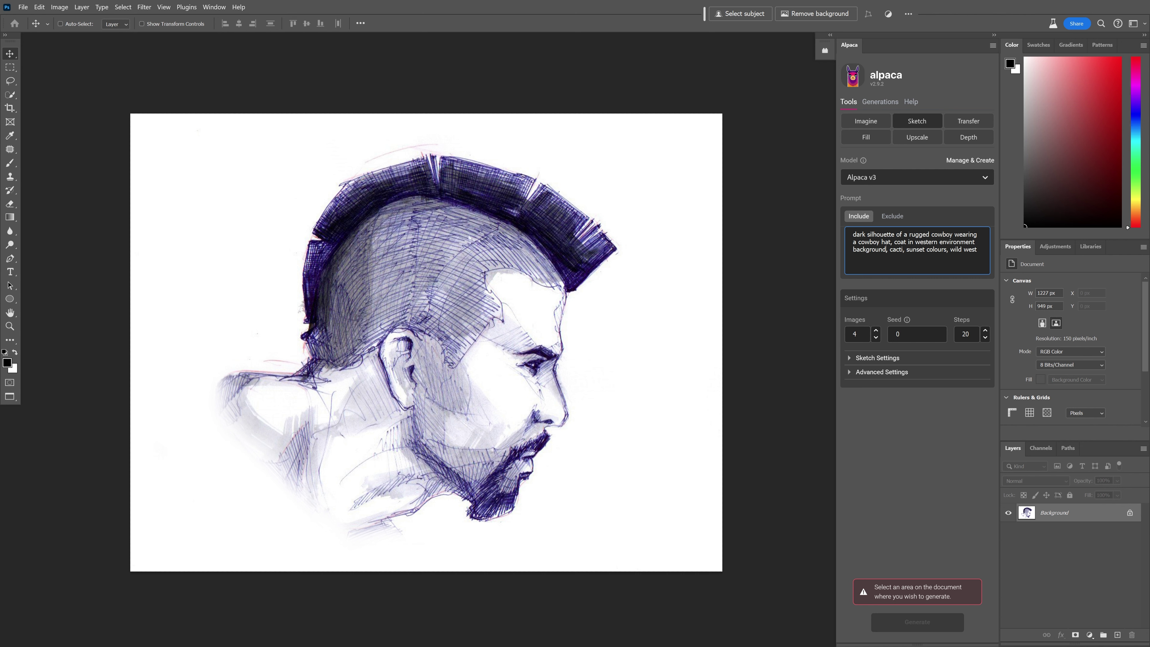
key("ctrl+a")
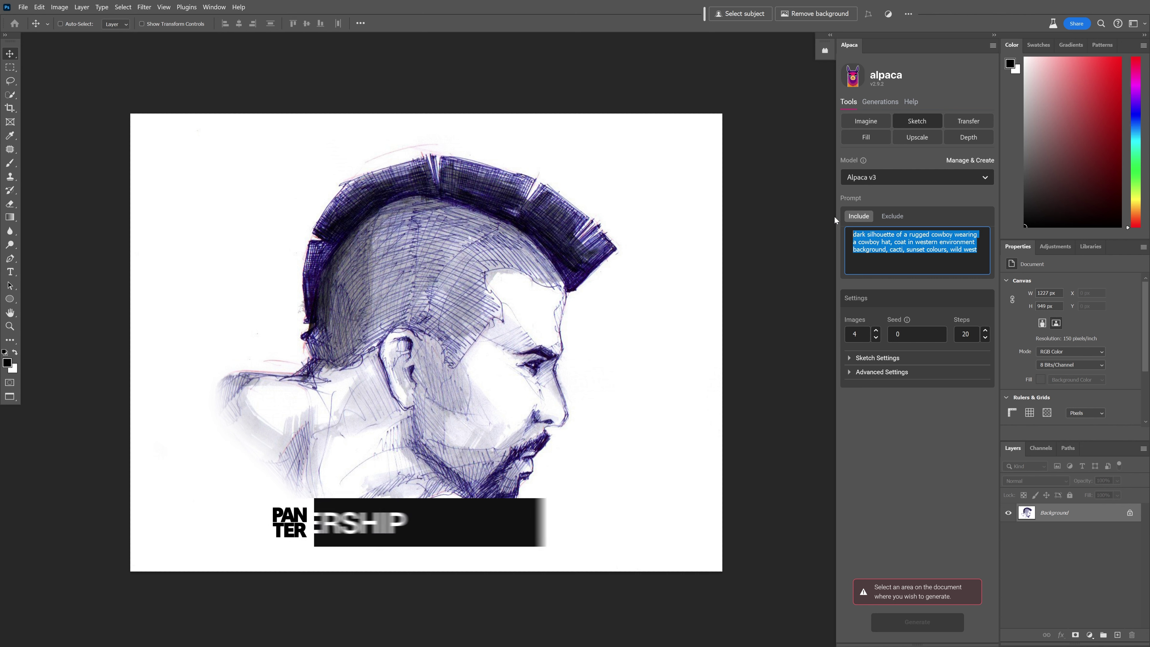
type("p")
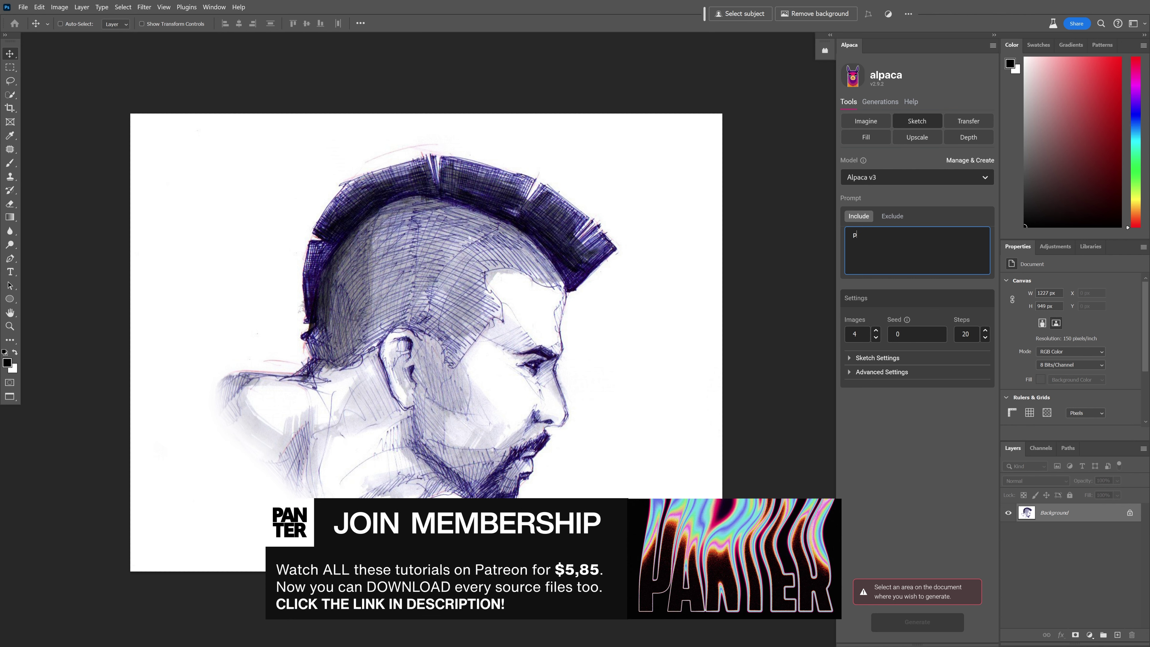
type("unk hair, male, fash")
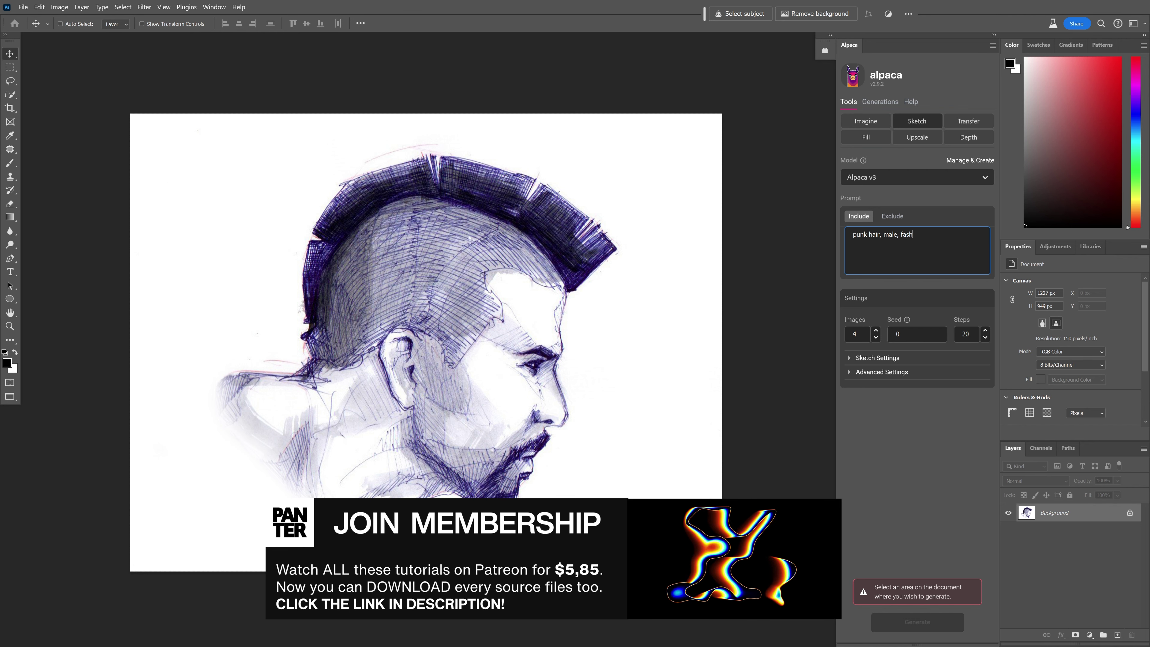
type("ion, style, 8k, photography")
Step: Select the entire mohawk drawing's canvas and generate images from the sketch
left_click(649, 250)
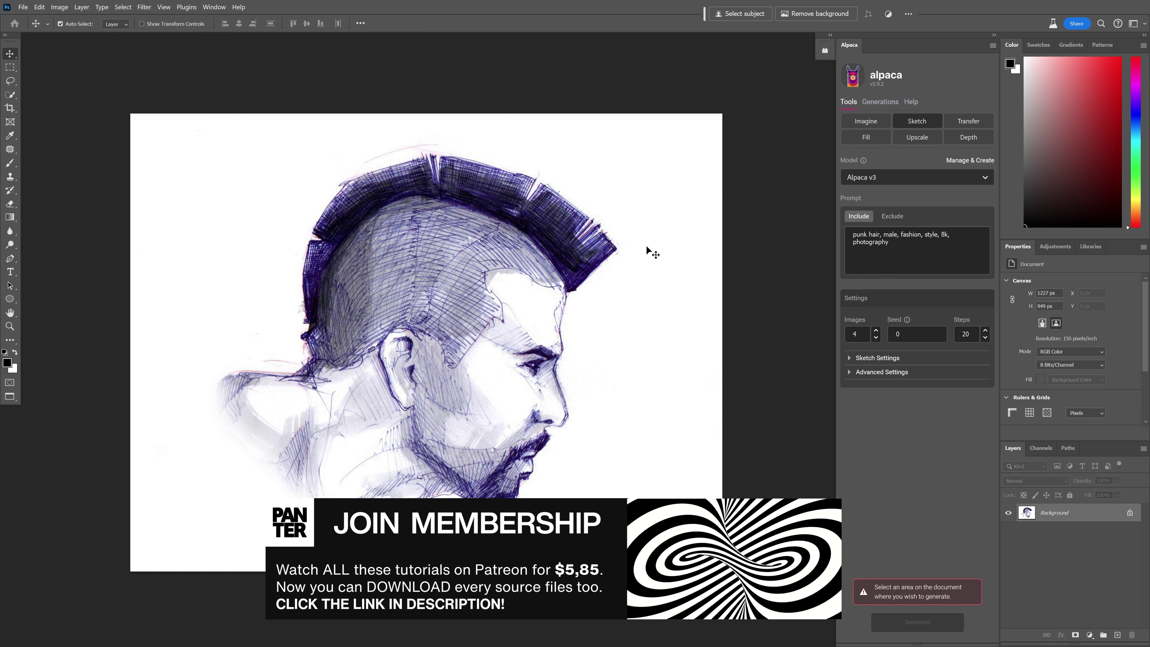
key("ctrl+a")
left_click(935, 622)
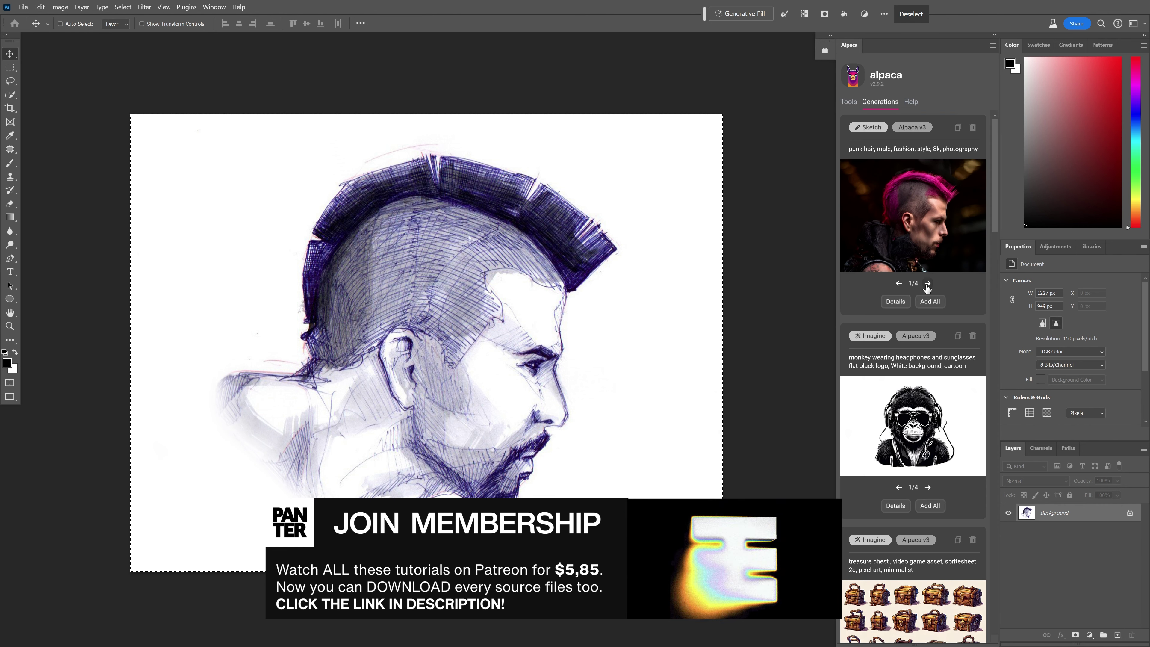
Step: Browse the punk portrait variants and import the fourth one, with the spiky pink mohawk, as a layer
left_click(927, 283)
left_click(927, 284)
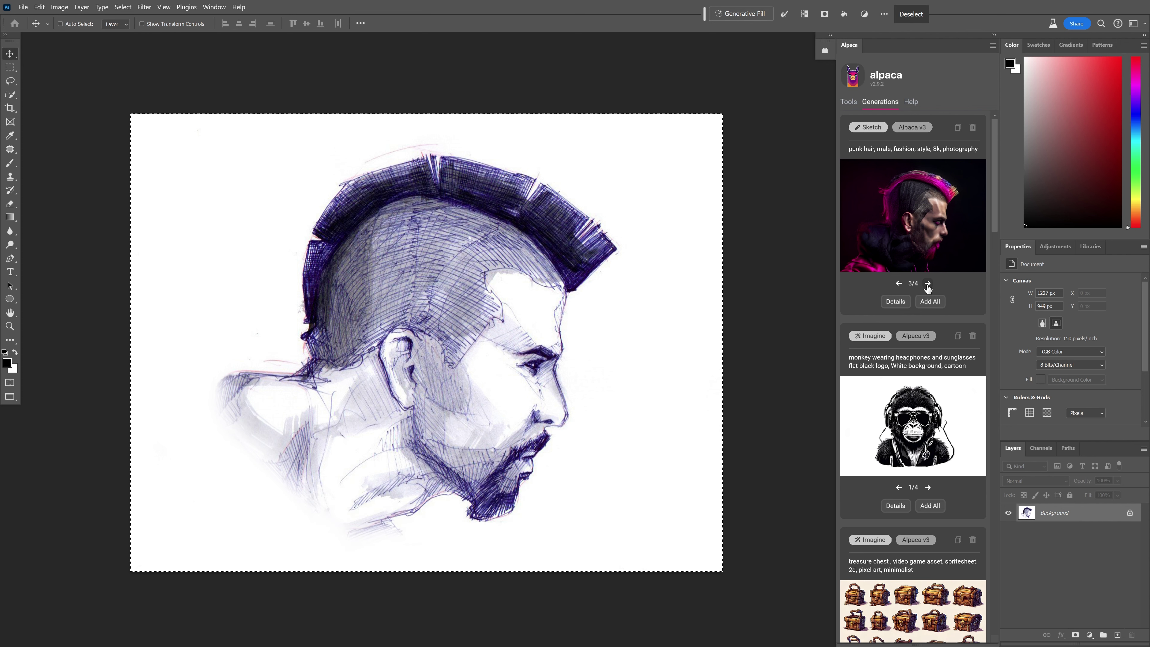
left_click(927, 284)
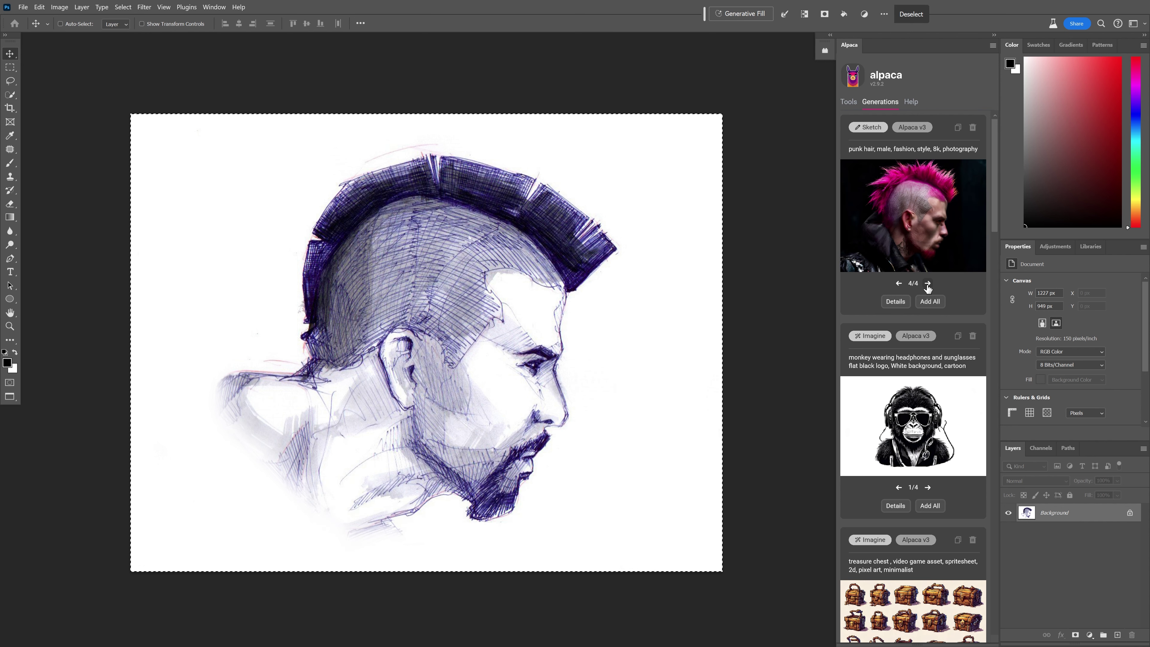
left_click_drag(913, 215, 428, 459)
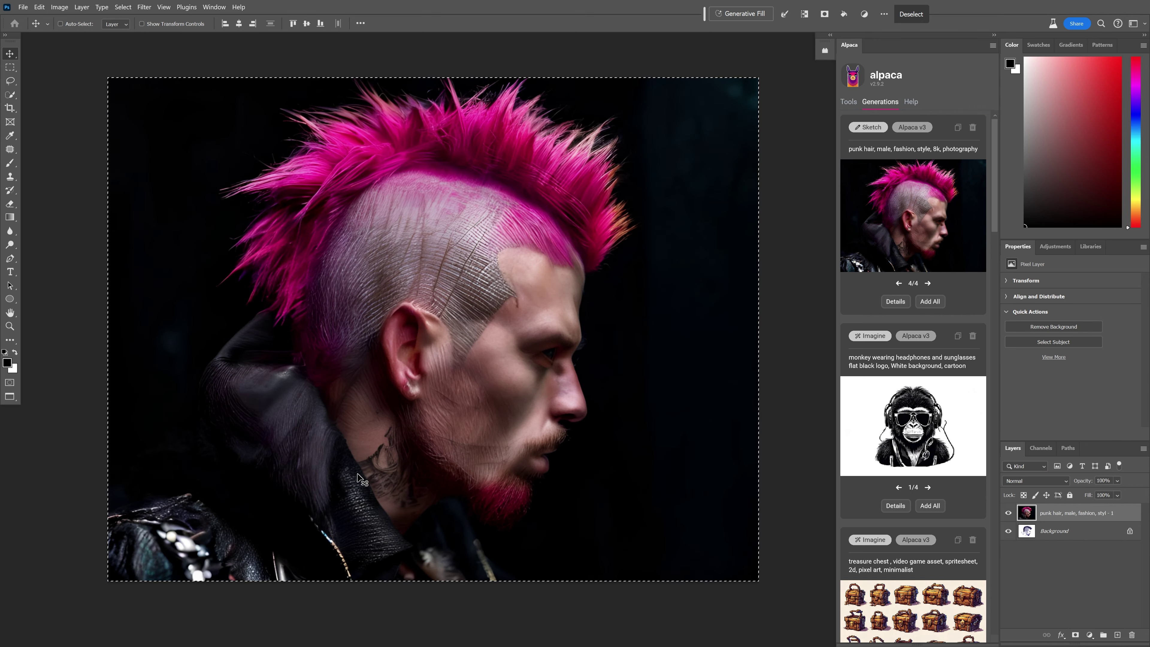
Step: Compare the generated punk portrait with the original drawing by repeatedly hiding and showing its layer
left_click(1009, 514)
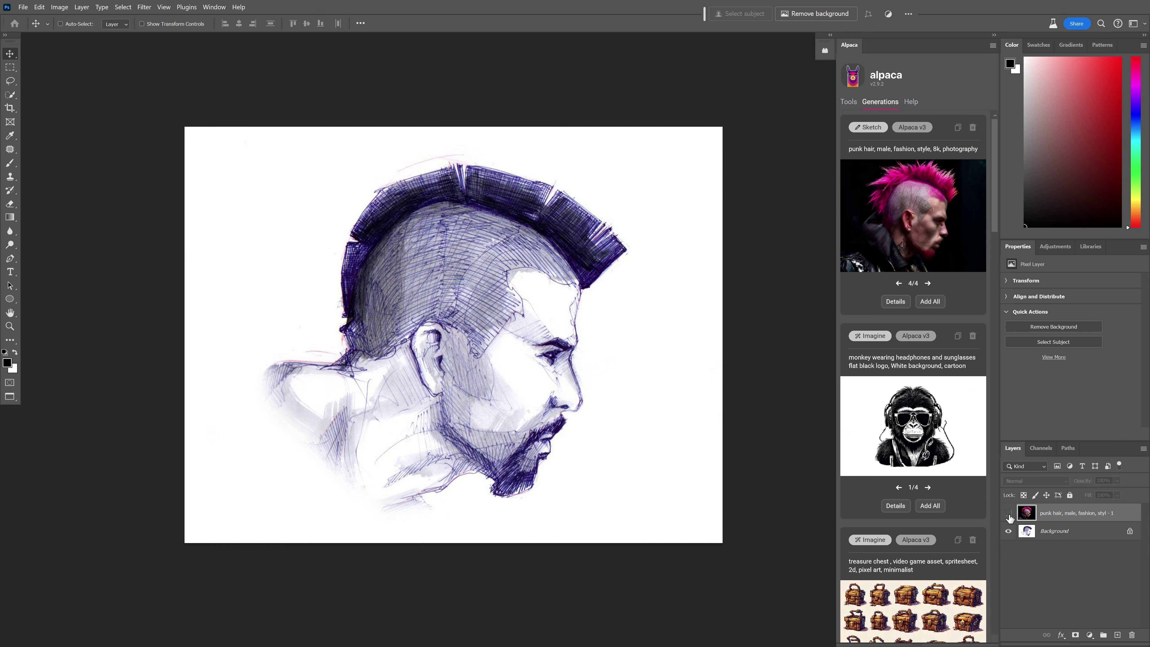
left_click(1009, 514)
left_click(1009, 514)
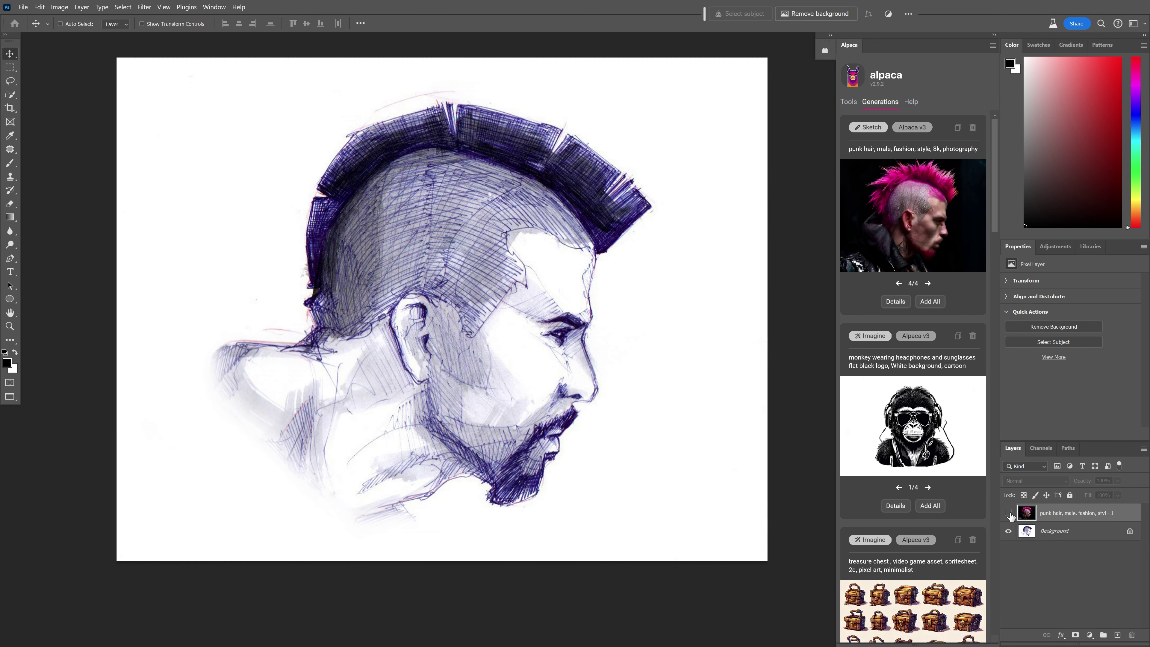
left_click(1008, 514)
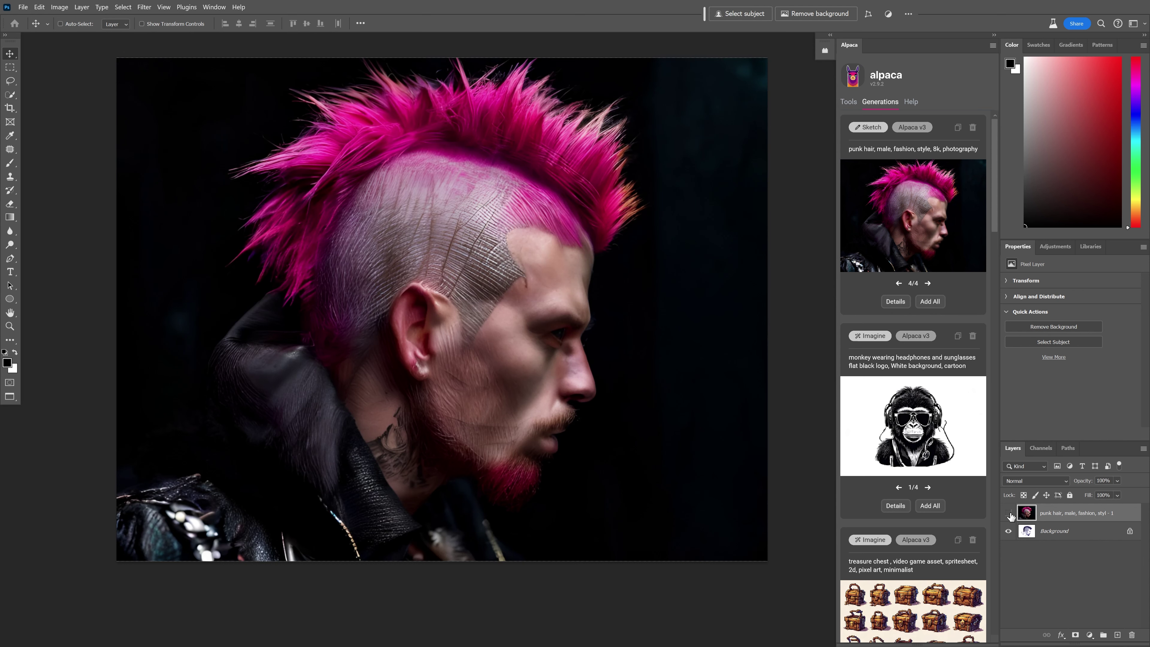
left_click(1008, 514)
left_click(1009, 514)
left_click(1008, 514)
left_click(1009, 514)
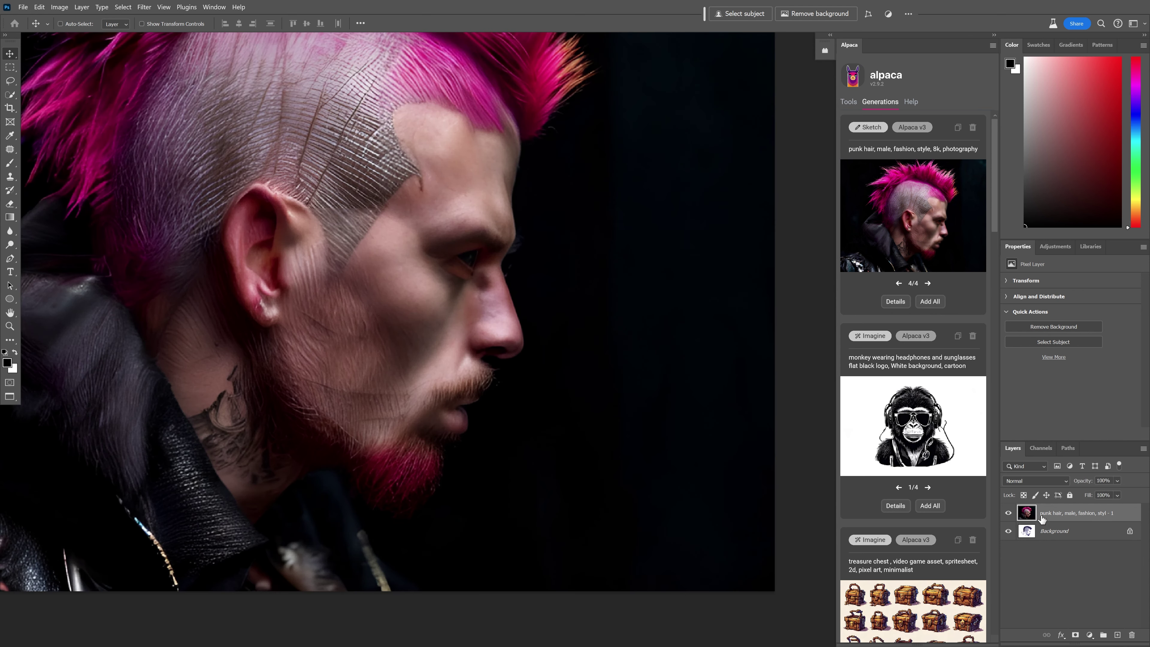
Step: Hide and show the punk portrait layer once more, and bring the whole image into view
left_click(1009, 513)
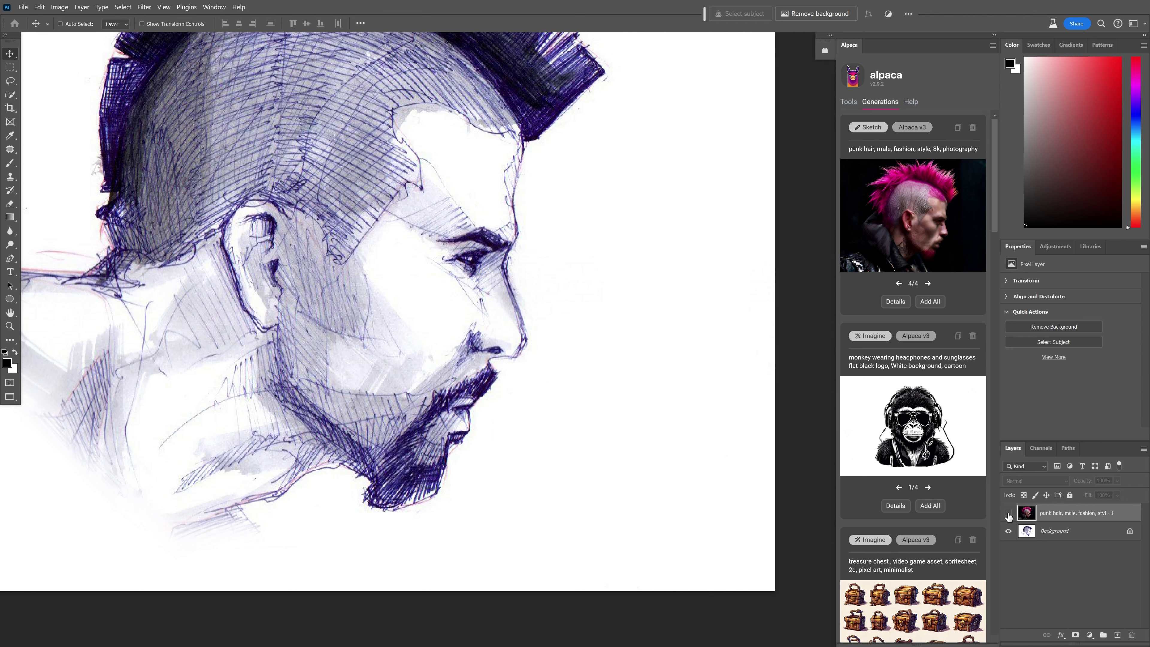
left_click(1009, 513)
key("ctrl+0")
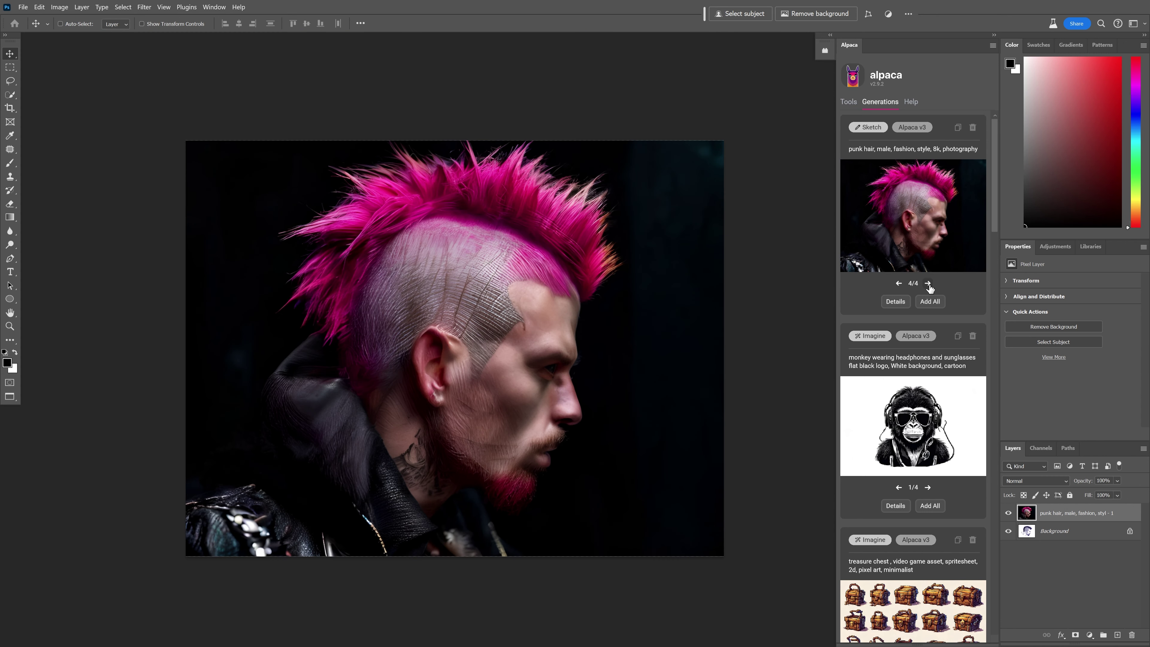
Step: Try the Sketch tool's options: set 5 images, expand the sketch and advanced settings, and raise Prompt Strength to 18.8 before lowering it again
left_click(849, 101)
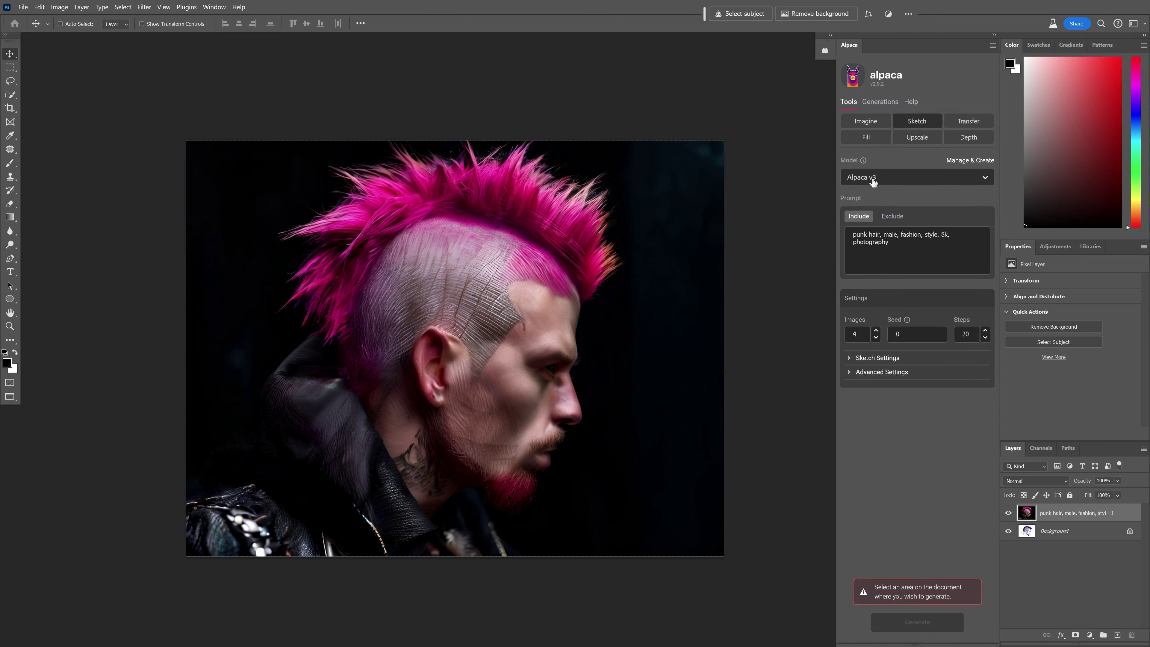
left_click(876, 330)
left_click(886, 362)
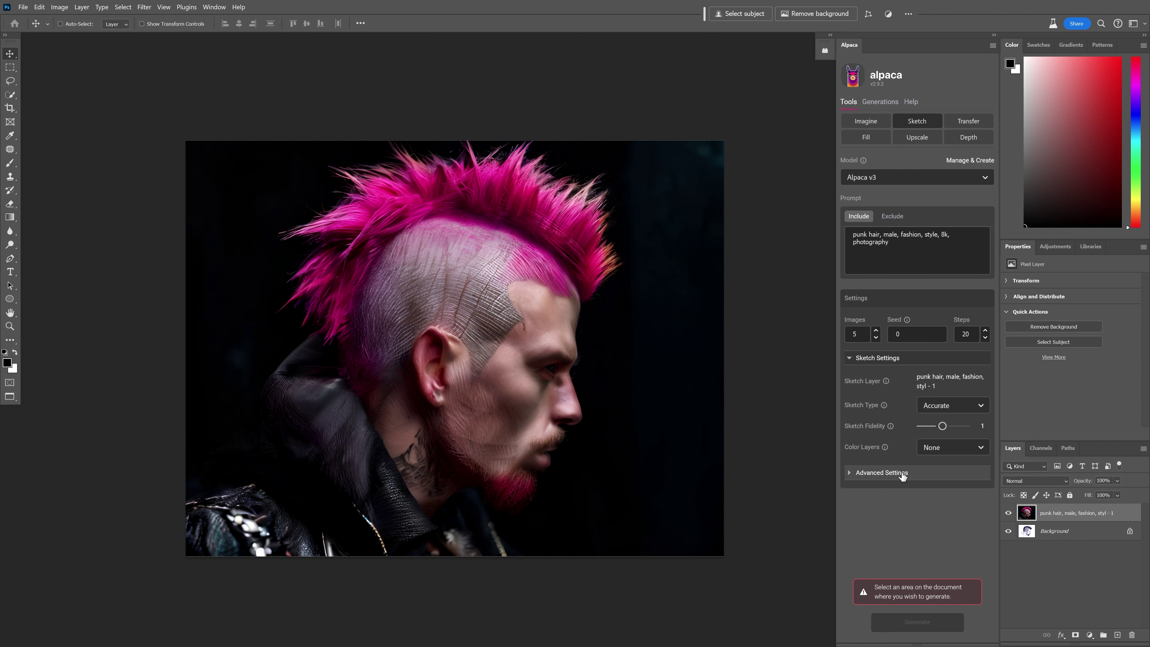
left_click(903, 475)
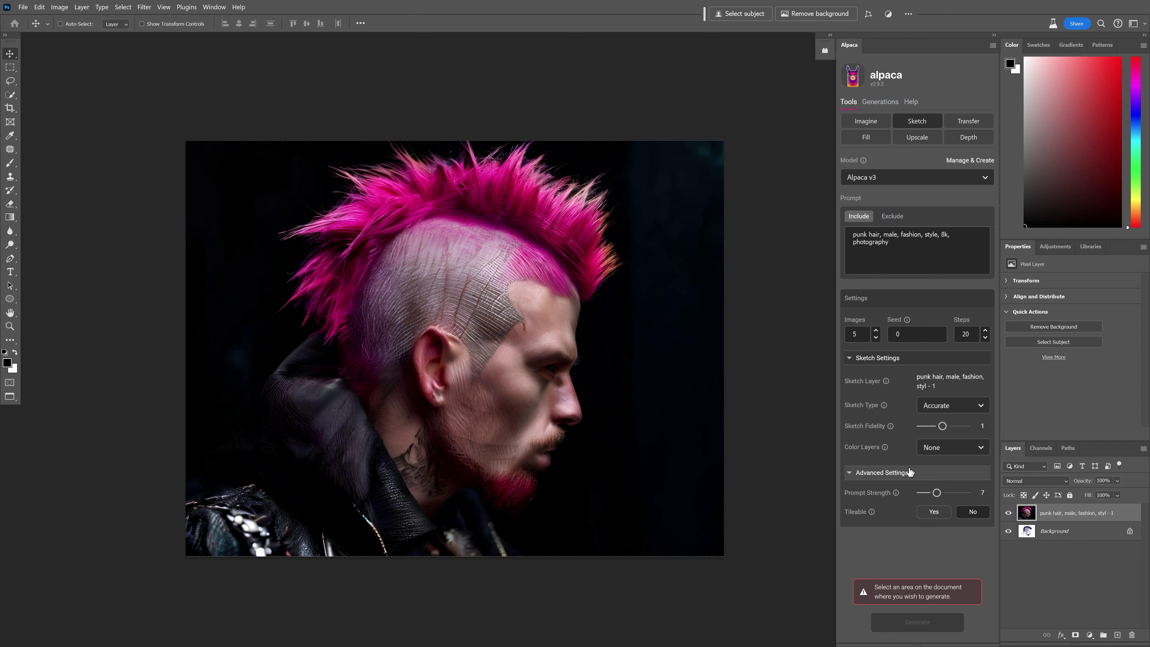
left_click_drag(932, 493, 963, 495)
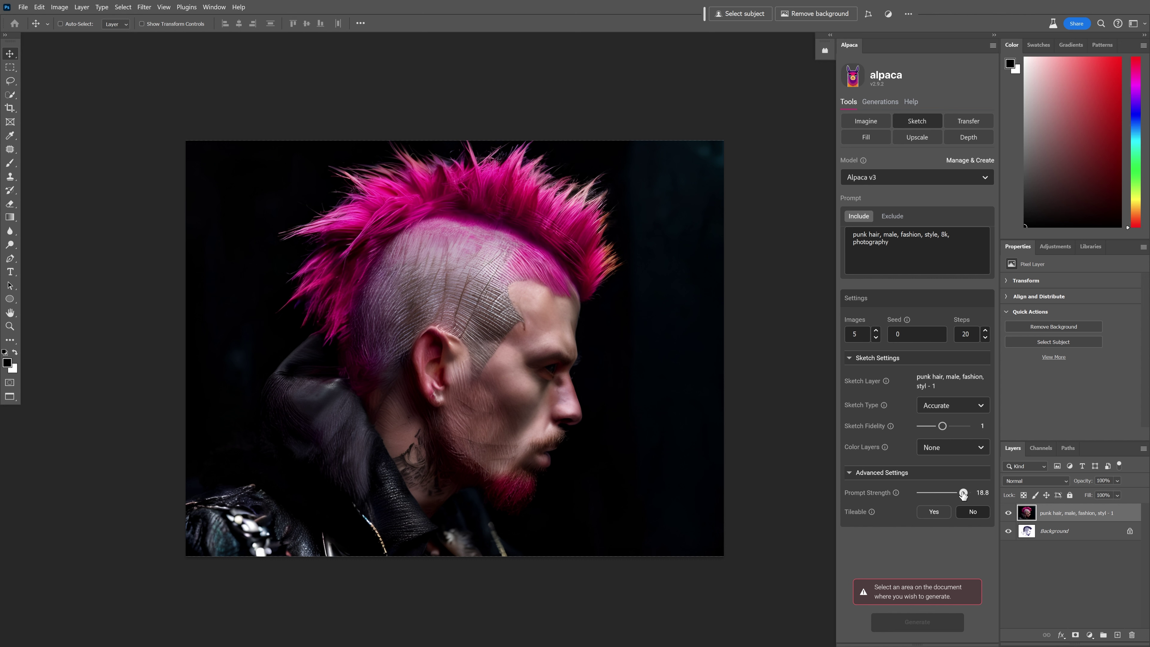
left_click_drag(963, 495, 925, 496)
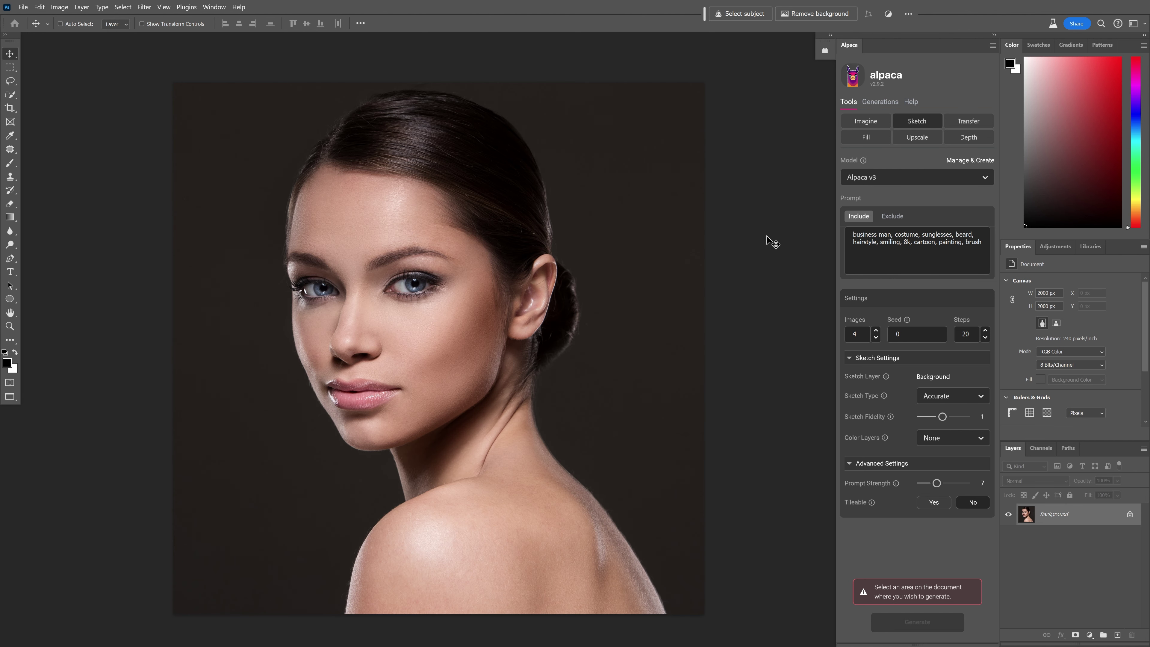
Step: Switch Alpaca to the Fill tool and lasso the woman's bare shoulders and back down to the photo's lower edge
left_click(981, 122)
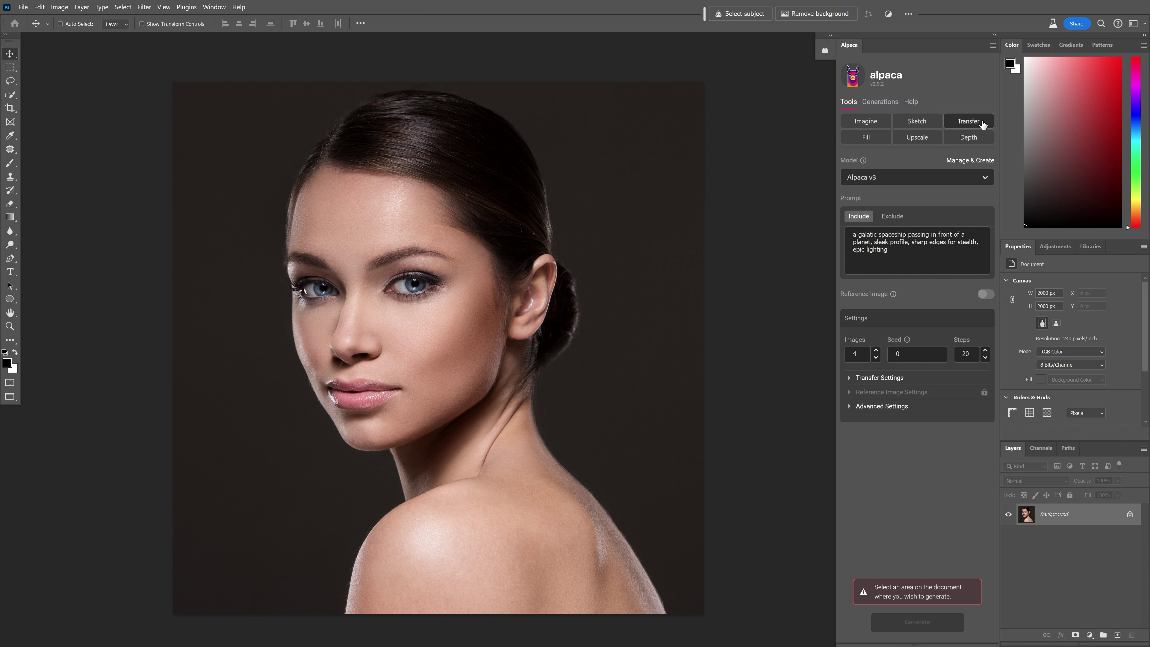
left_click(868, 145)
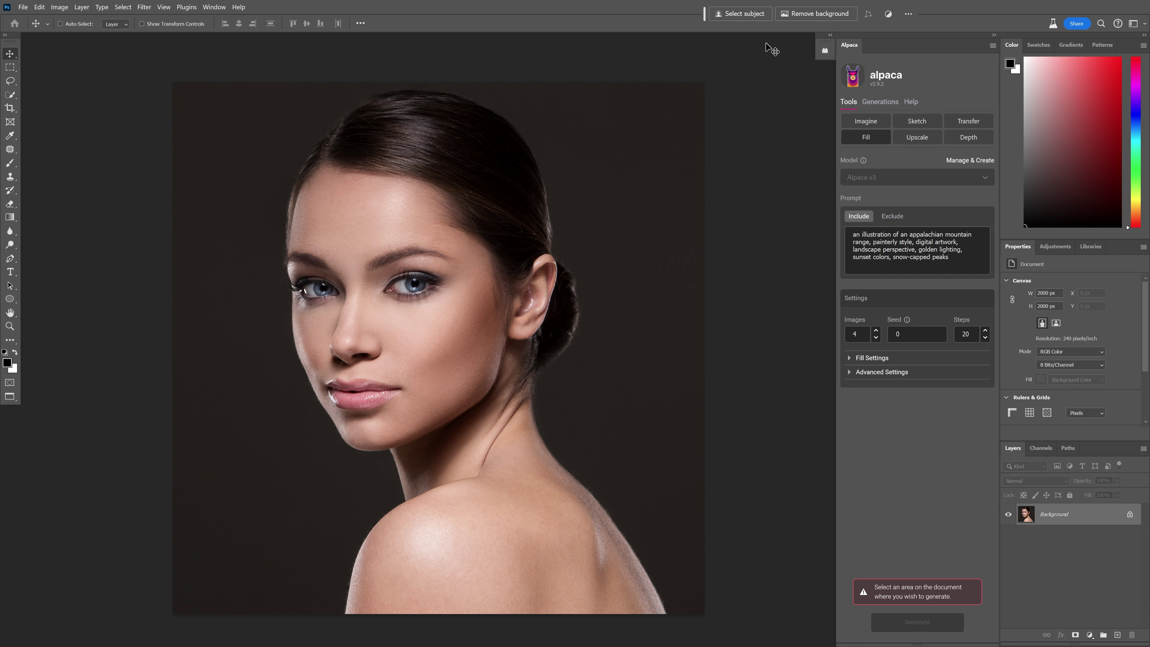
left_click(10, 80)
mouse_move(333, 620)
left_mouse_down()
mouse_move(350, 548)
mouse_move(380, 504)
mouse_move(557, 451)
mouse_move(631, 521)
mouse_move(683, 618)
left_mouse_up()
Step: Replace the Fill prompt with "t-shirt, sport, photography, 8k, red" and generate images for the selected area
left_click_drag(950, 257, 822, 226)
type("t-sh")
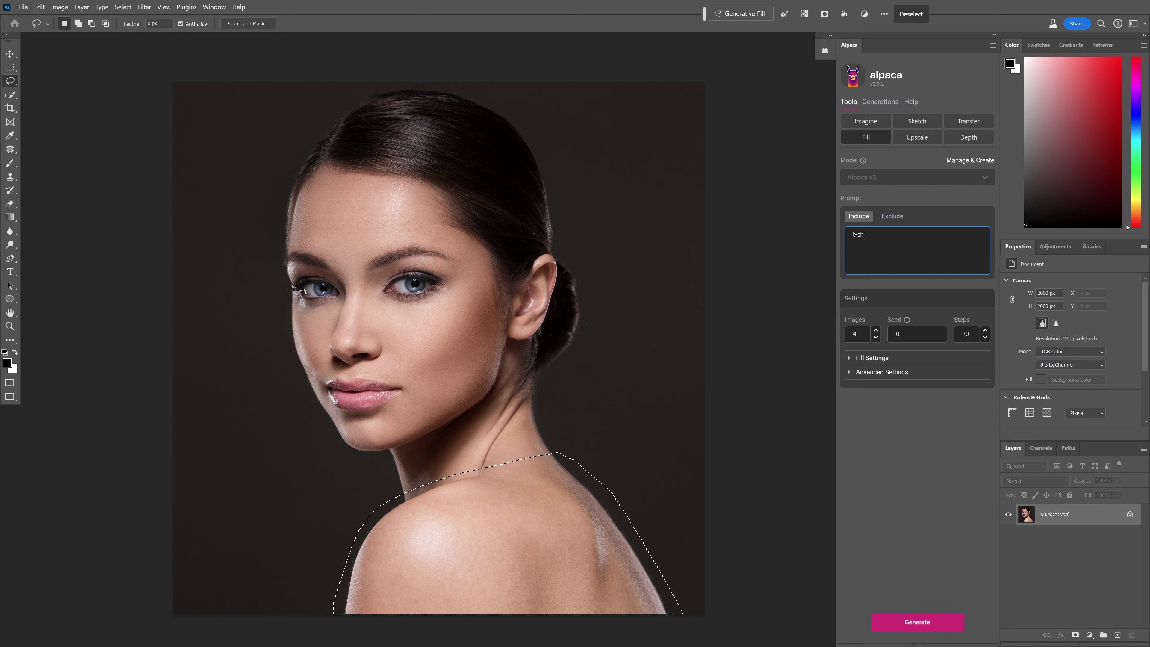
type("irt, sport,")
type("photography, 8k, red")
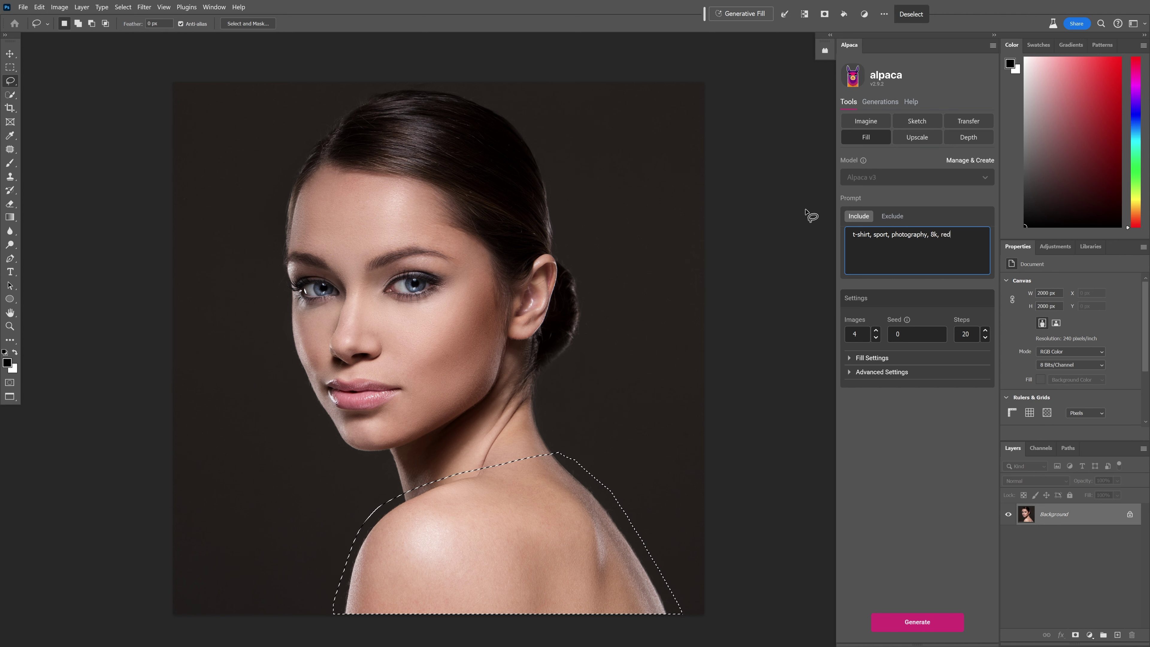
left_click(919, 625)
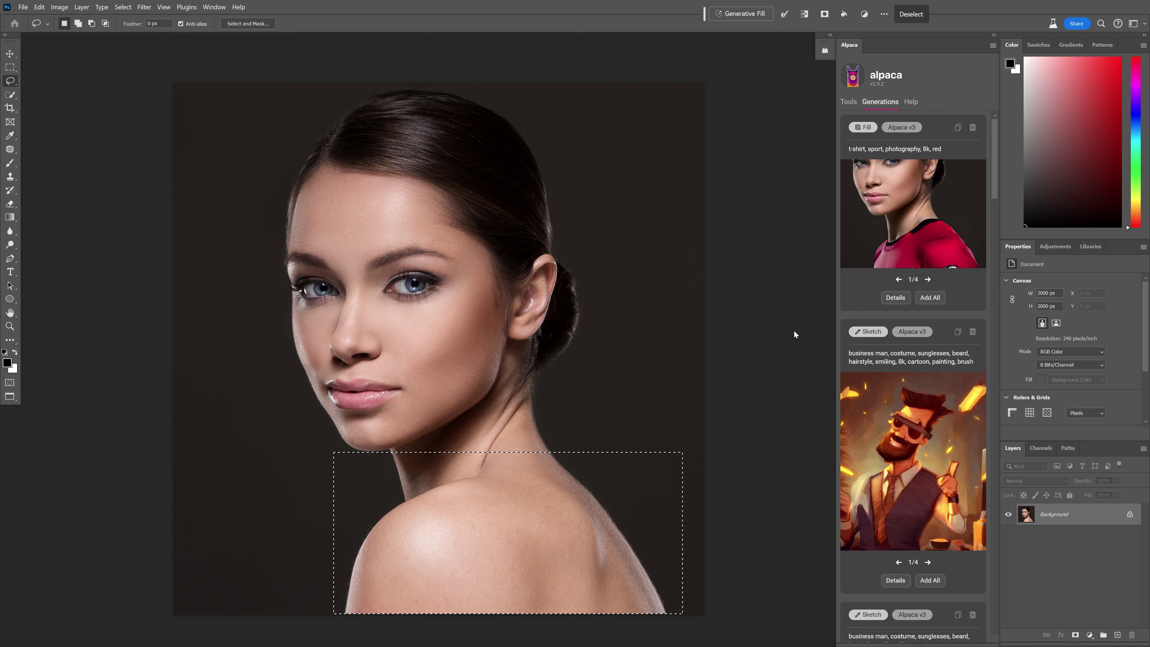
Step: Browse the red t-shirt variants and import the fourth one as a layer
left_click(927, 280)
left_click(927, 280)
left_click(927, 279)
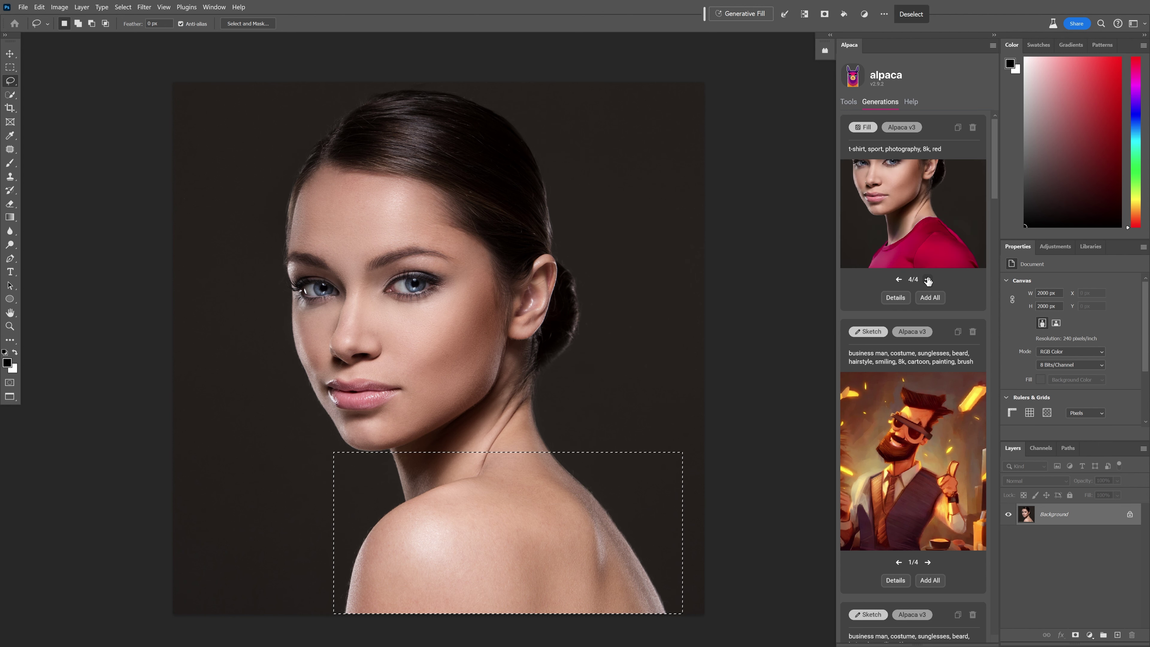
left_click(915, 206)
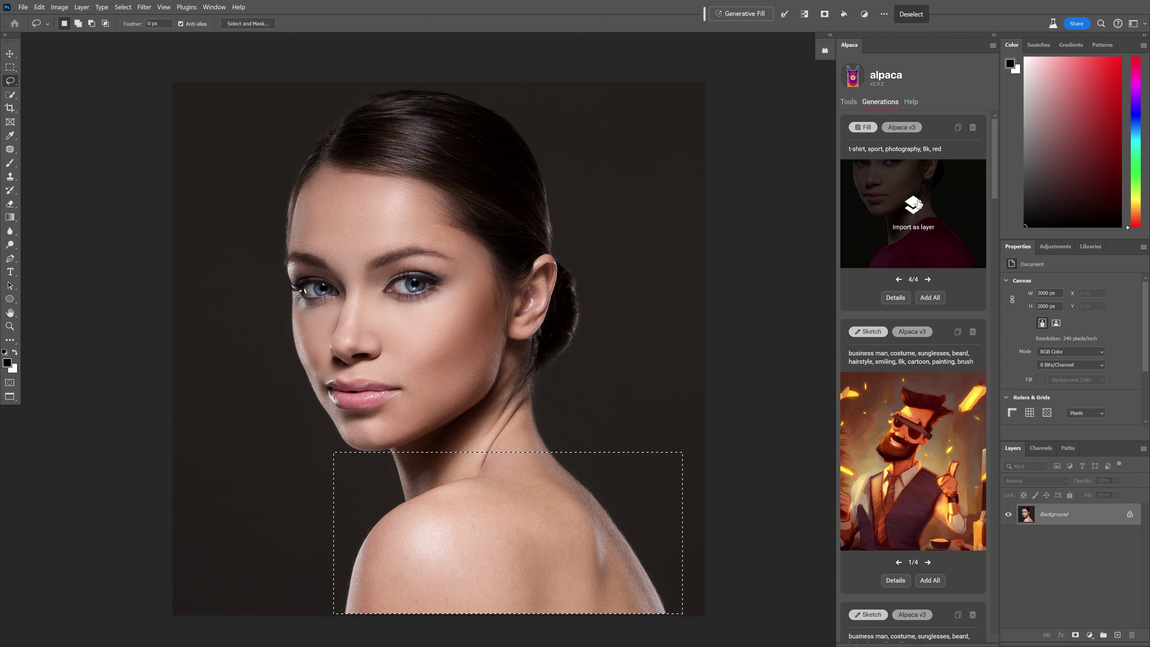
Step: Switch Alpaca to the Upscale tool and generate a 2x upscale of the portrait canvas
left_click(848, 102)
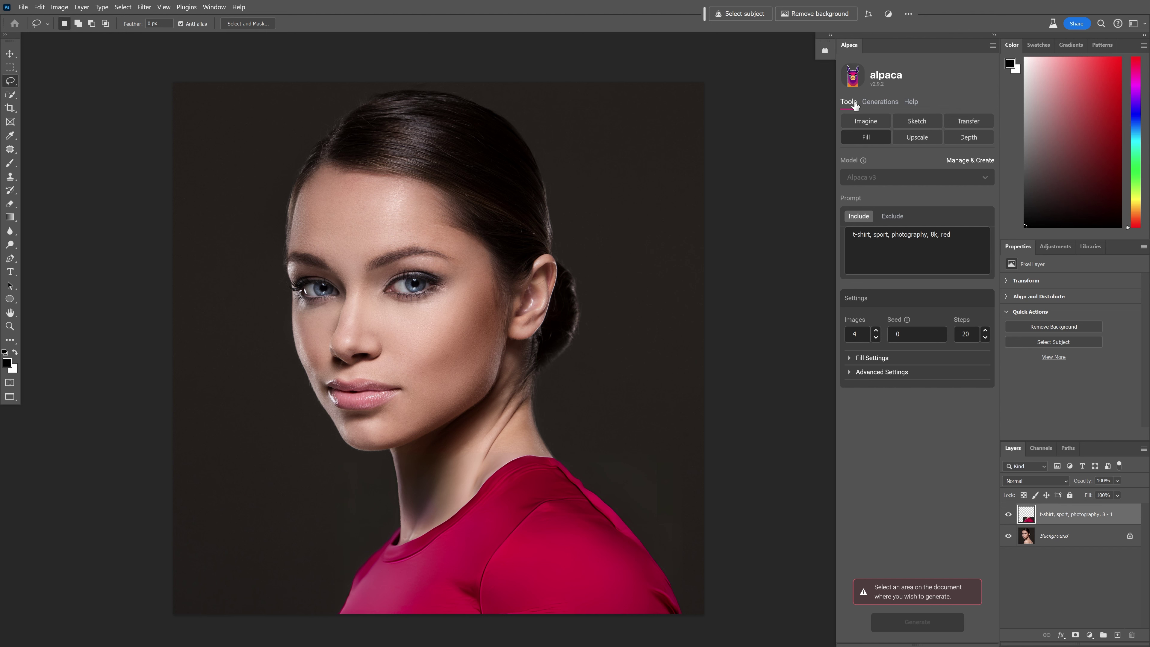
left_click(919, 138)
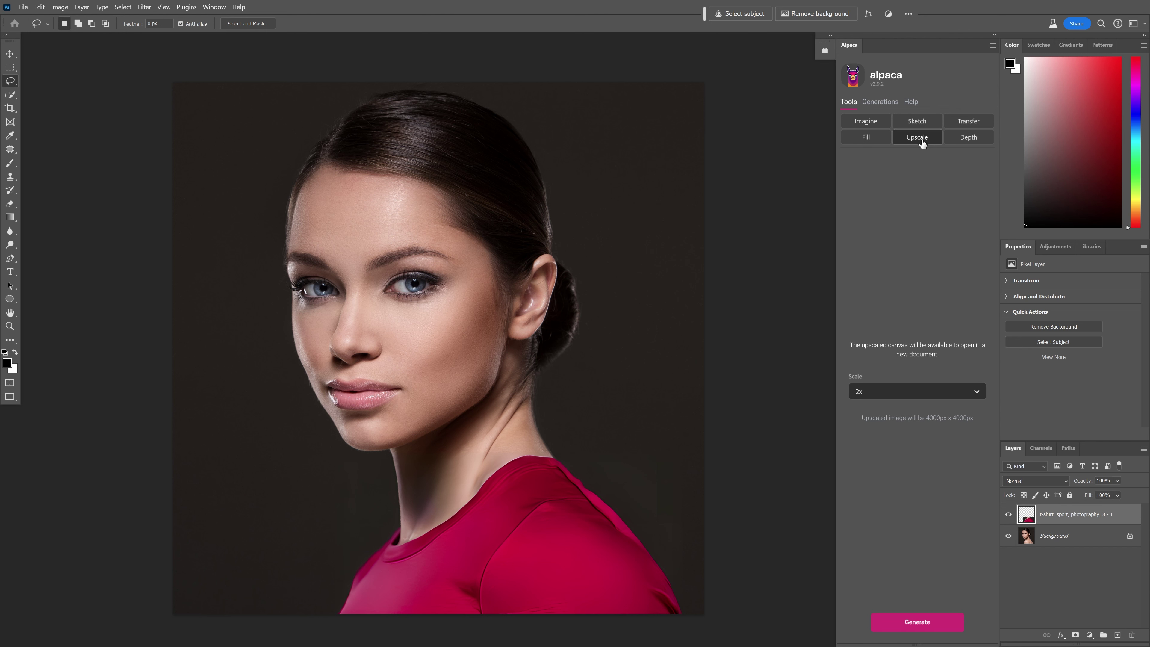
left_click(862, 392)
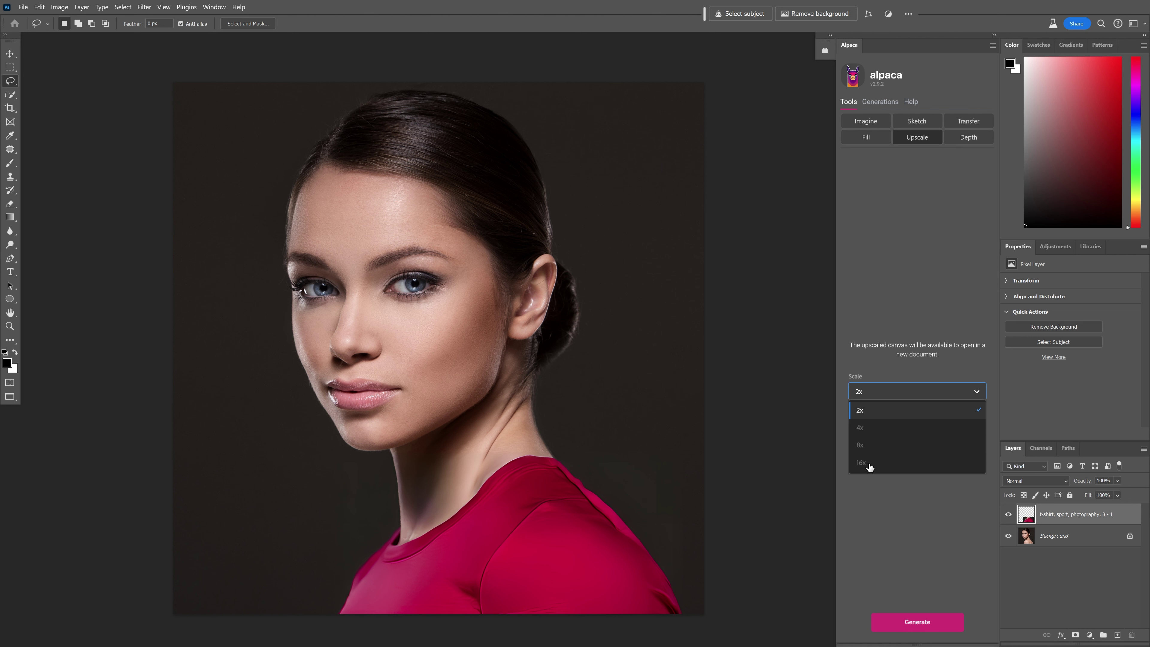
left_click(870, 411)
left_click(918, 621)
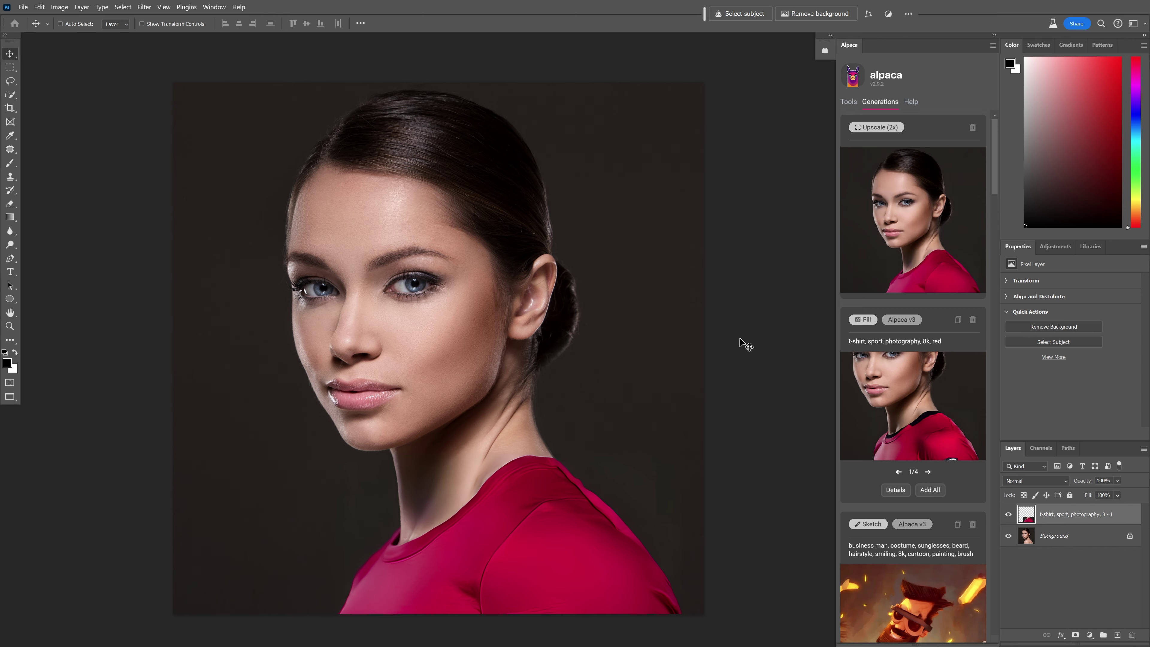
Step: Open the 2x upscaled portrait as a new document and inspect the face's detail up close
mouse_move(935, 223)
left_click(948, 248)
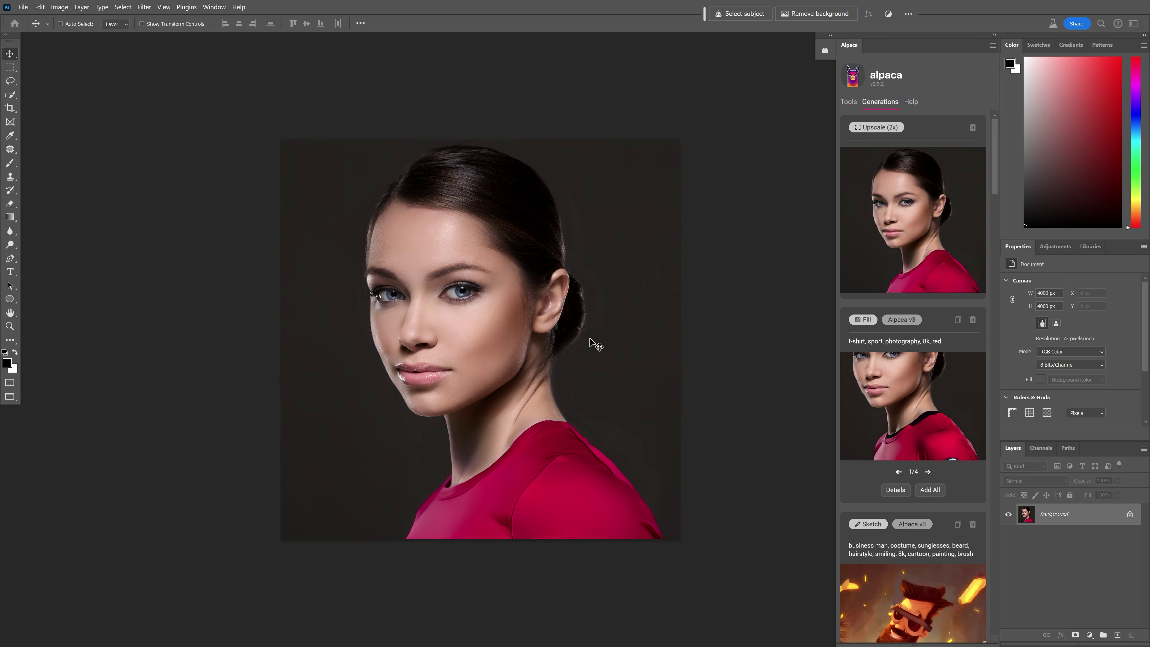
key("ctrl+plus")
key("ctrl+plus")
key("ctrl+plus")
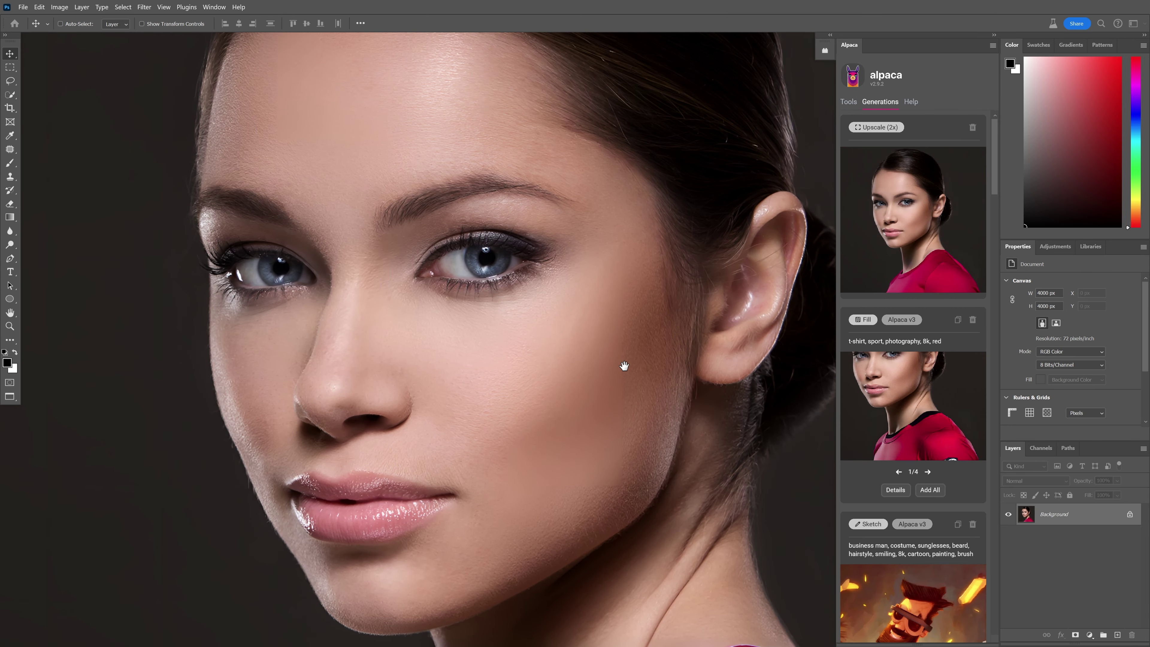
key("h")
left_click_drag(624, 366, 565, 450)
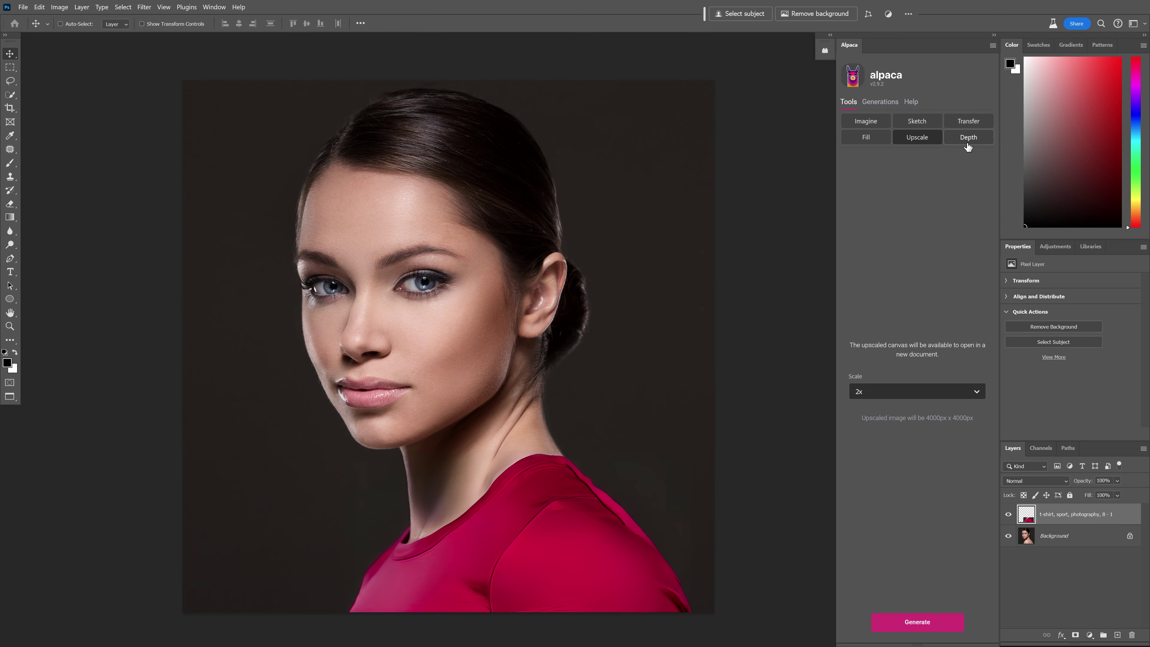
Step: Switch Alpaca to the Depth tool for the red t-shirt portrait
left_click(967, 143)
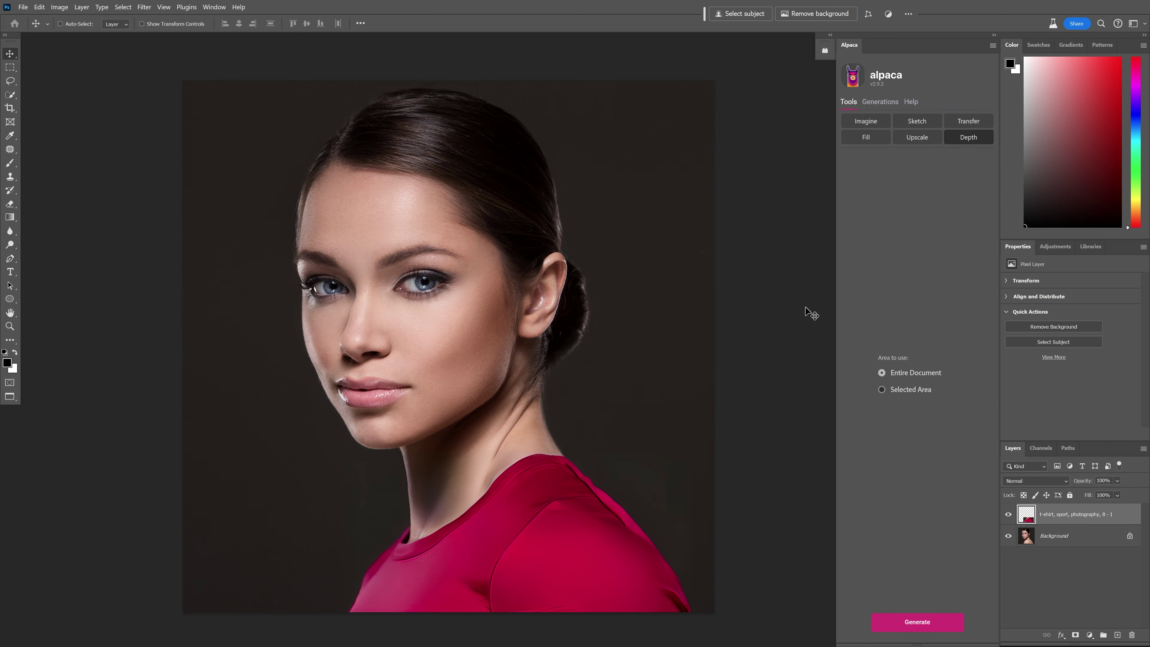